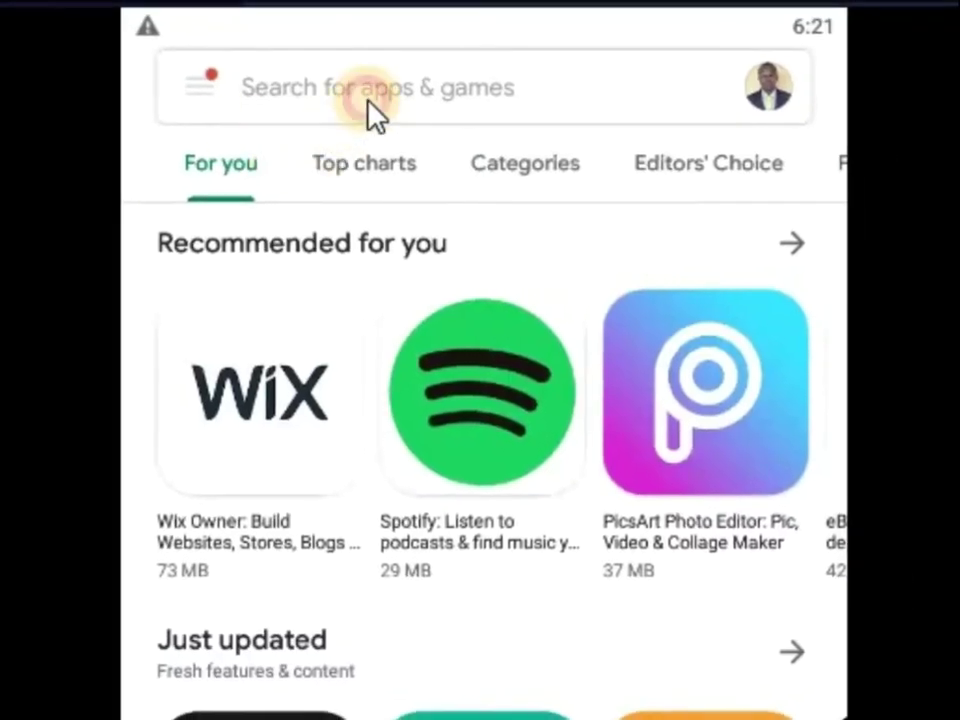
# Search the Play Store for 'samora bot' and launch the Samora Bot app.
pyautogui.click(366, 92)
pyautogui.write('samora bot')
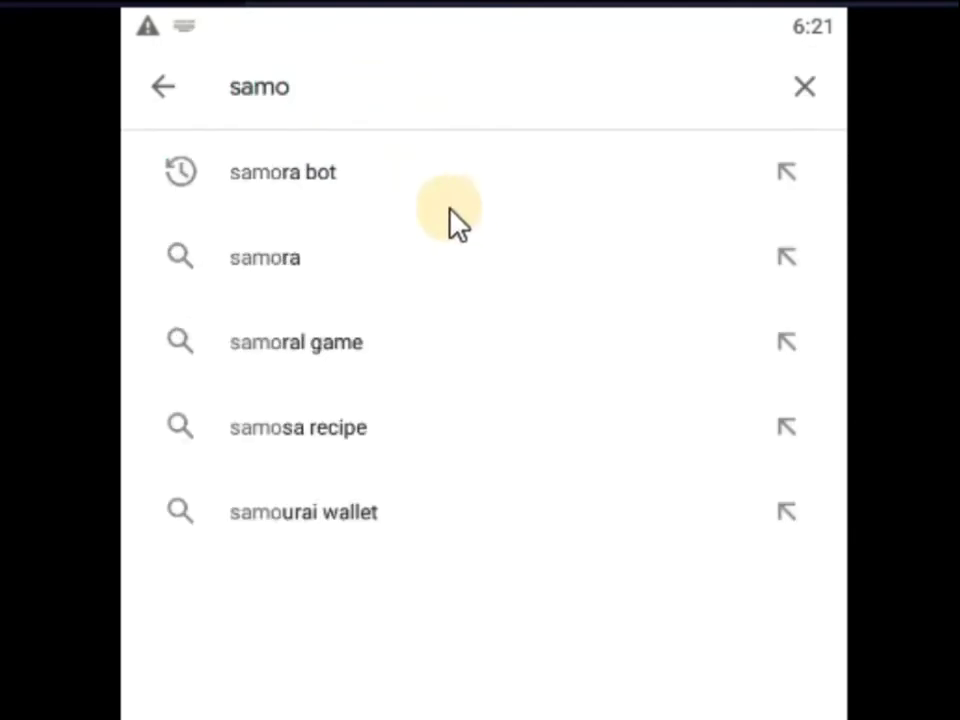
pyautogui.click(373, 192)
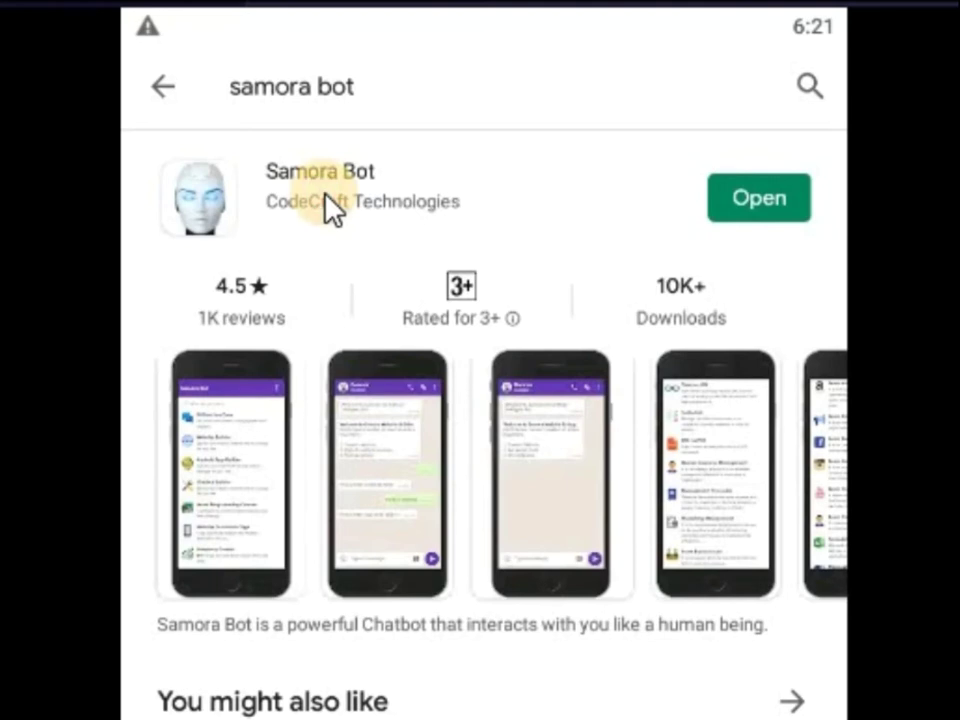
pyautogui.click(326, 195)
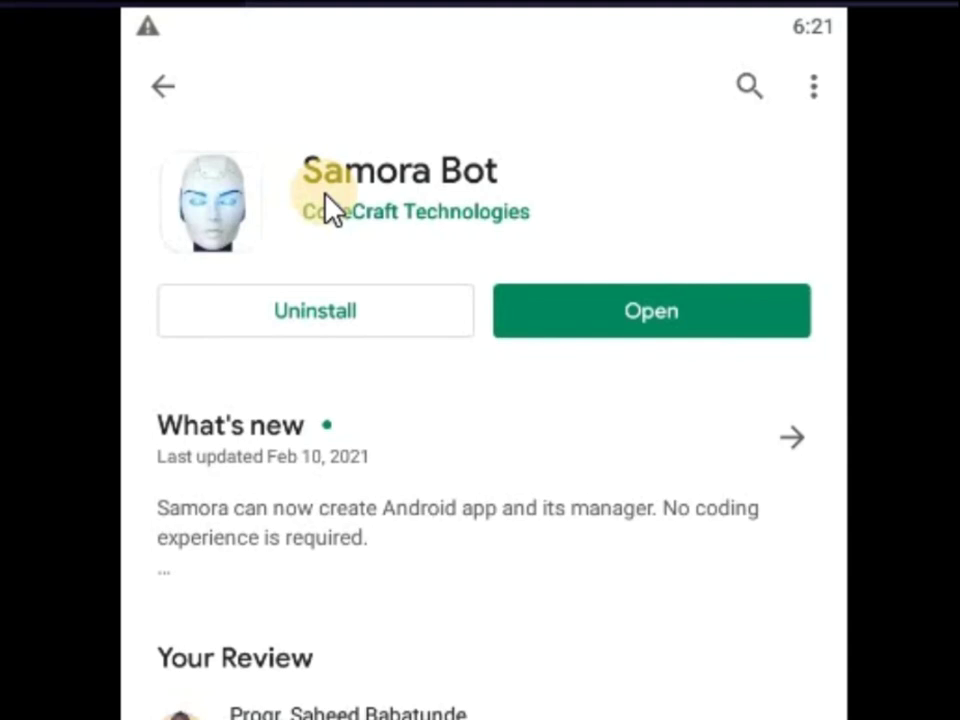
pyautogui.click(577, 318)
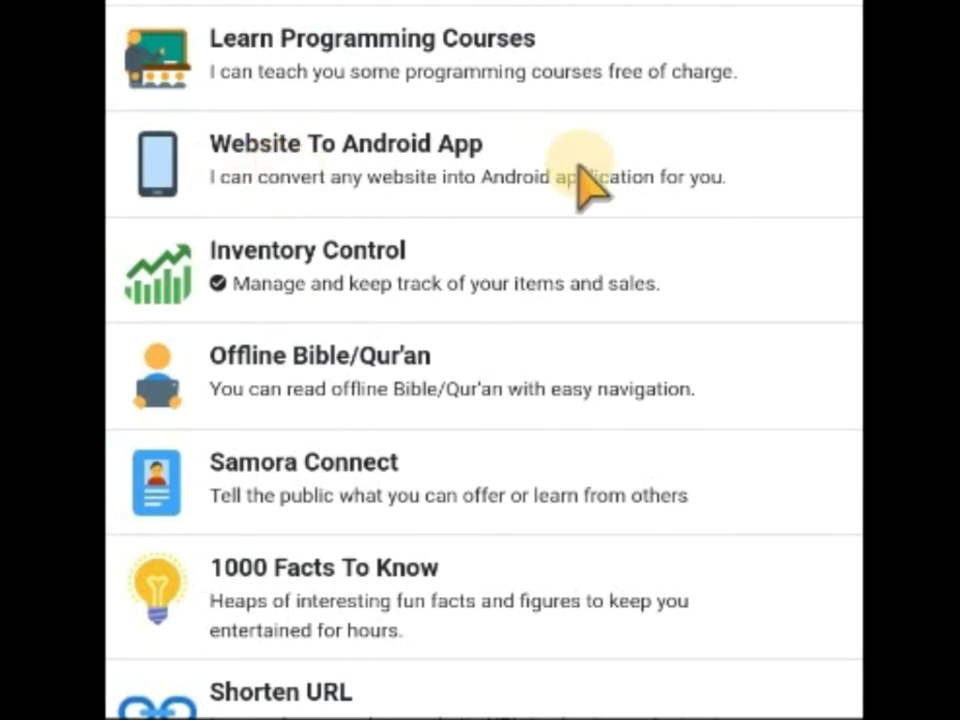
# Browse the Samora Bot services list and start the Website Builder chat.
pyautogui.scroll(-10, 578, 168)
pyautogui.scroll(4, 578, 168)
pyautogui.scroll(12, 578, 170)
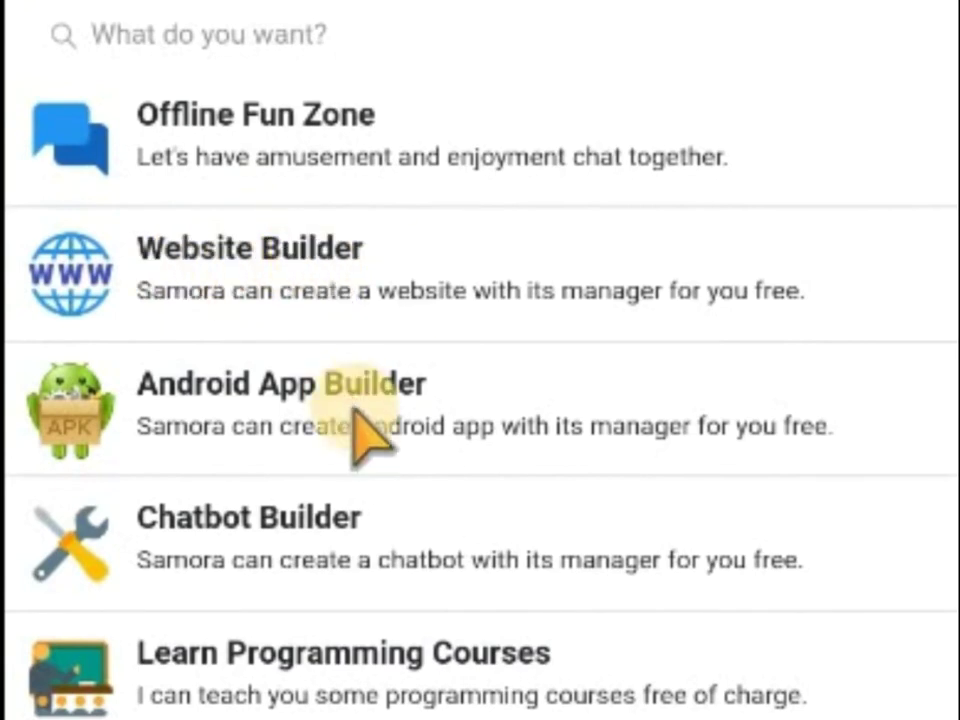
pyautogui.click(326, 310)
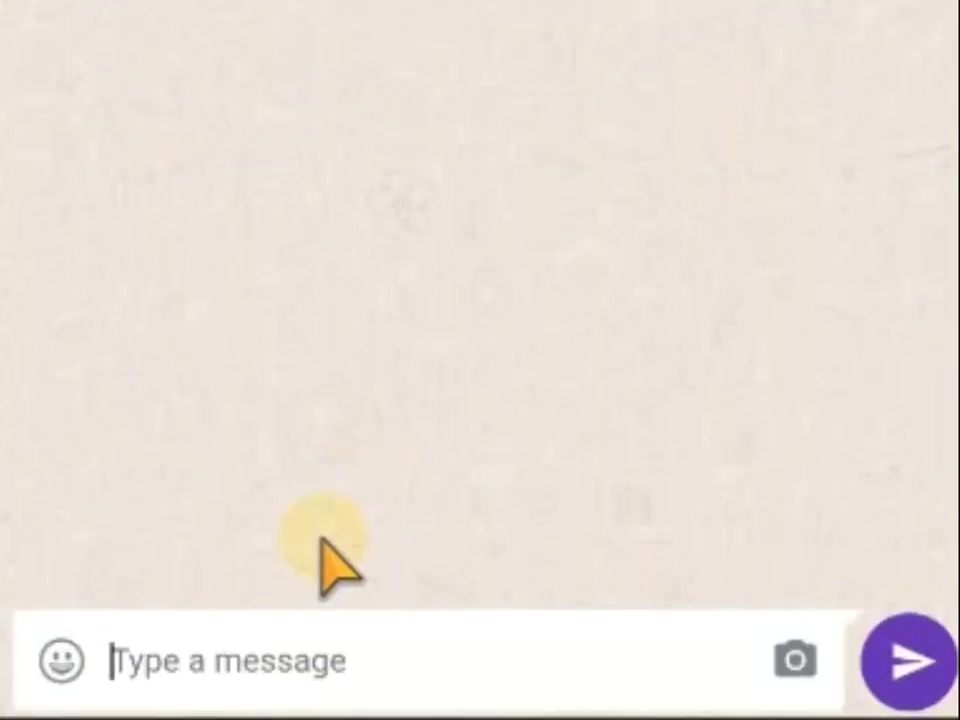
# Send 0 for the Website Builder menu, then 1 for Create a website.
pyautogui.write('0')
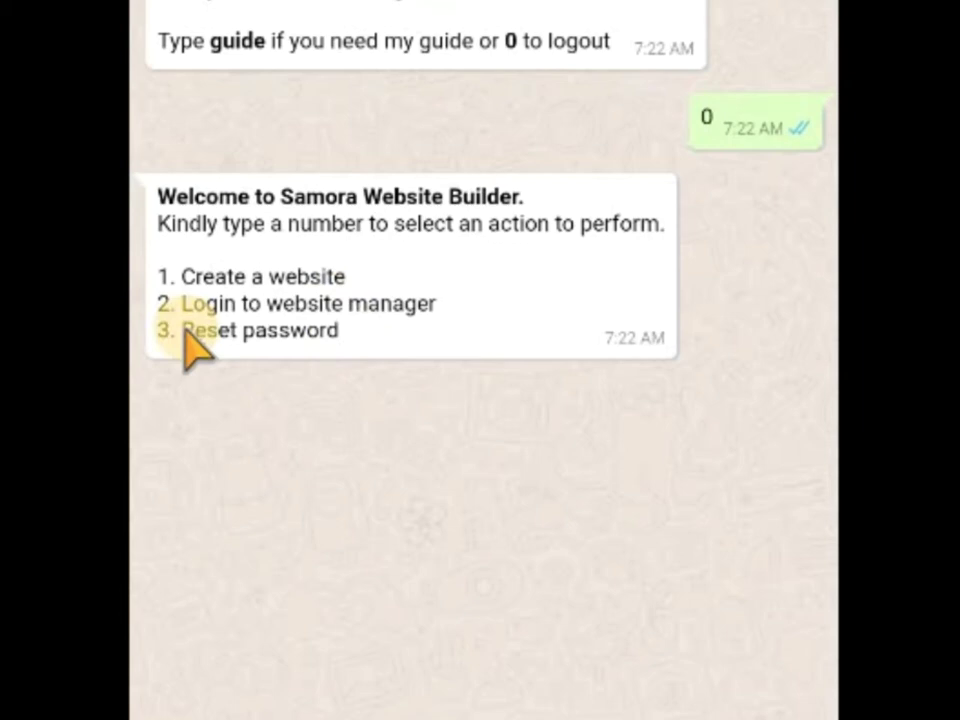
pyautogui.write('1')
pyautogui.press('Return')
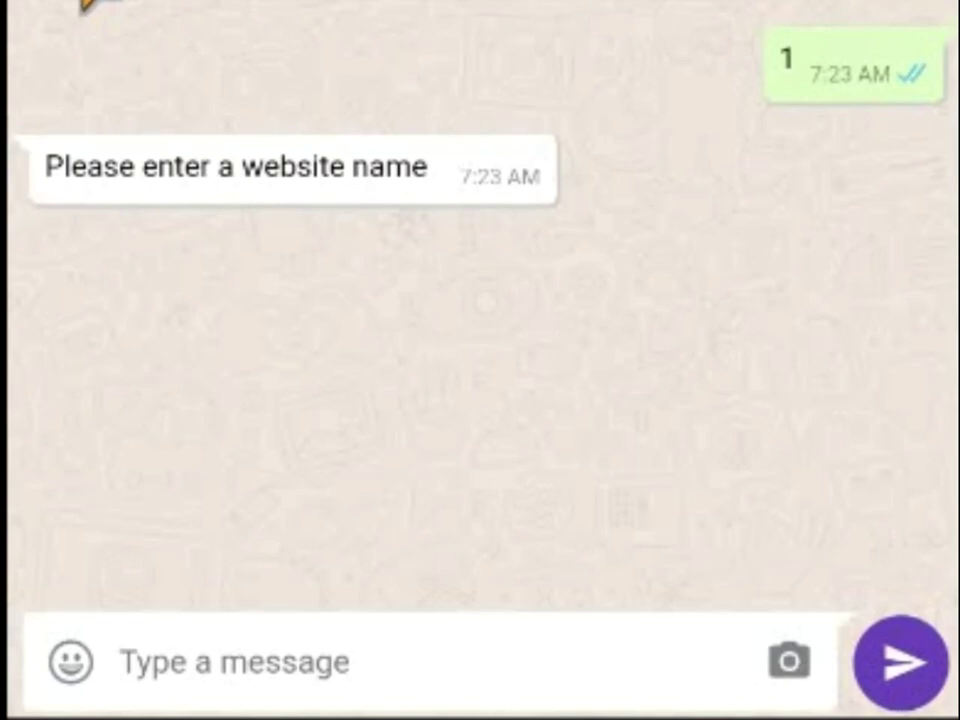
# Submit website name 'Sample Website1', the account e-mail address and a password.
pyautogui.write('Sample')
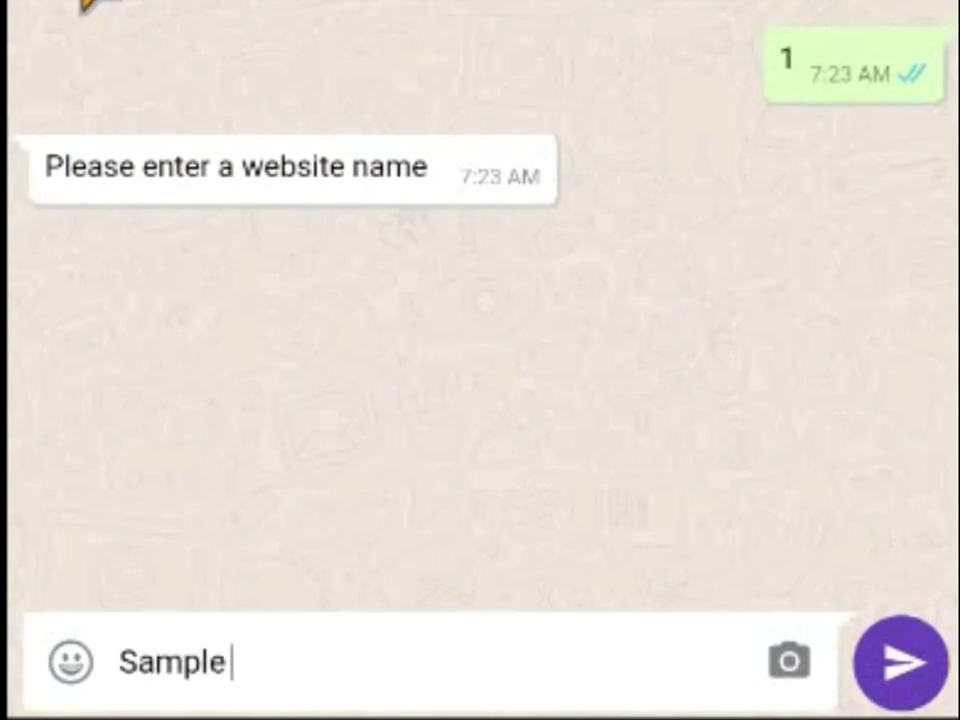
pyautogui.write(' Website1')
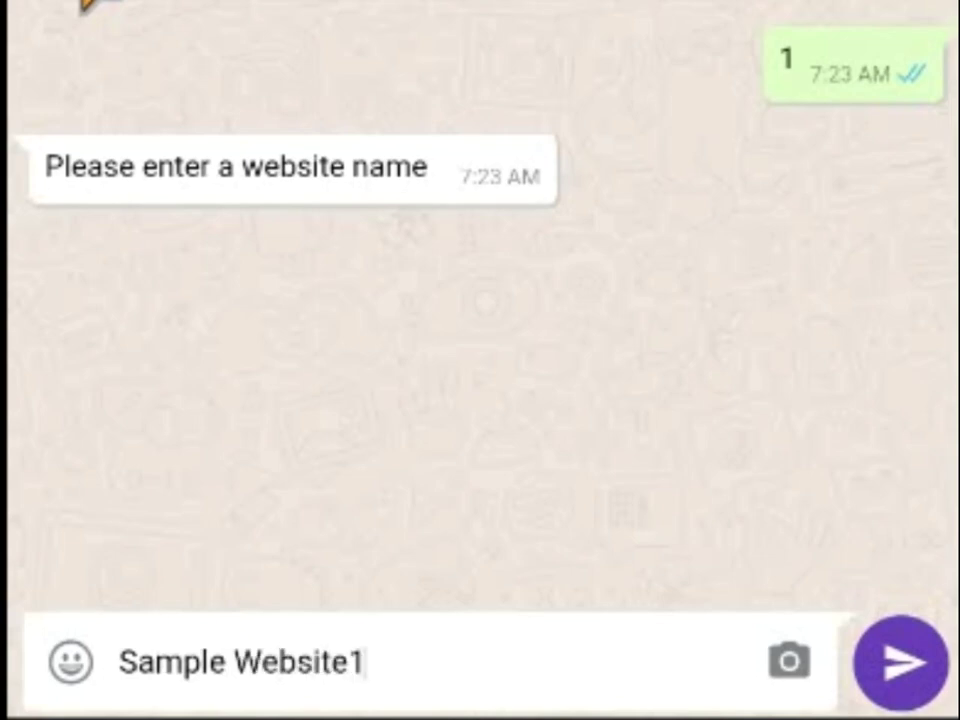
pyautogui.press('Return')
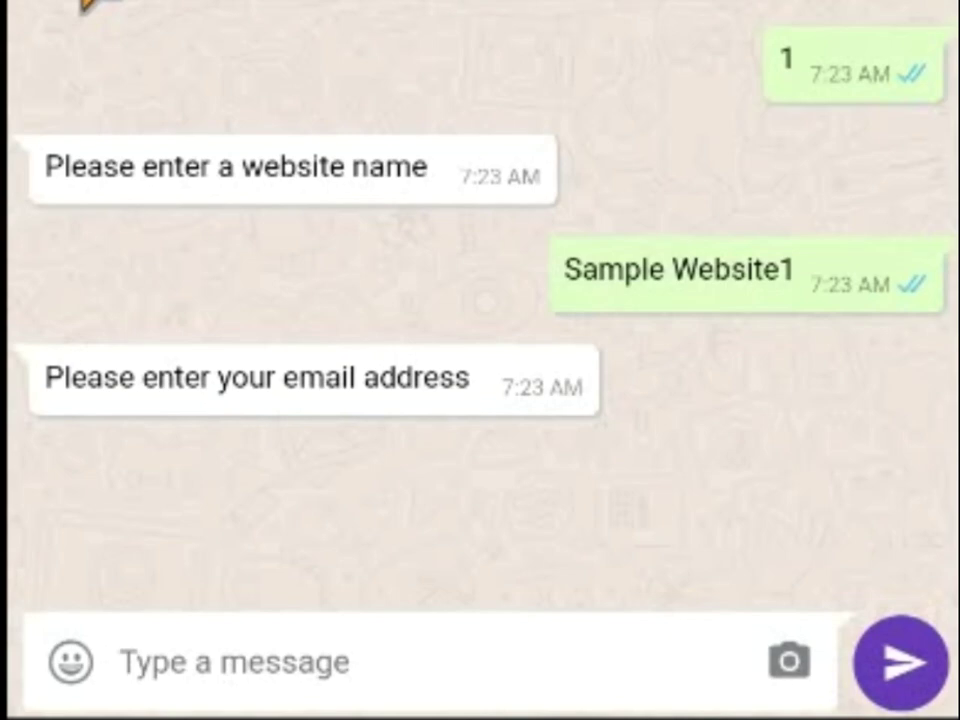
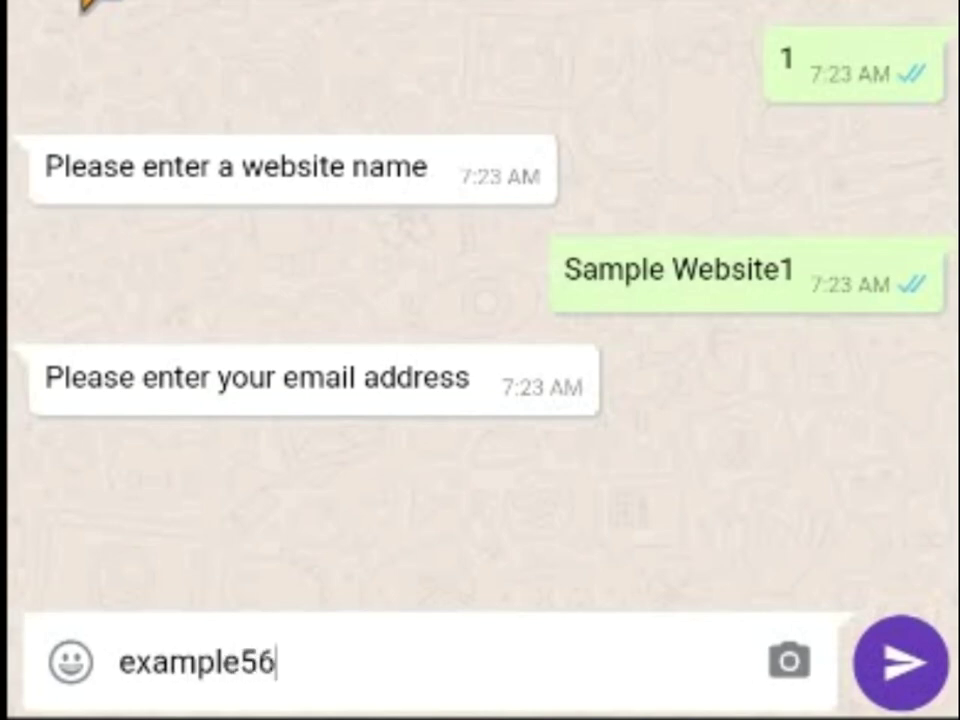
pyautogui.press('Return')
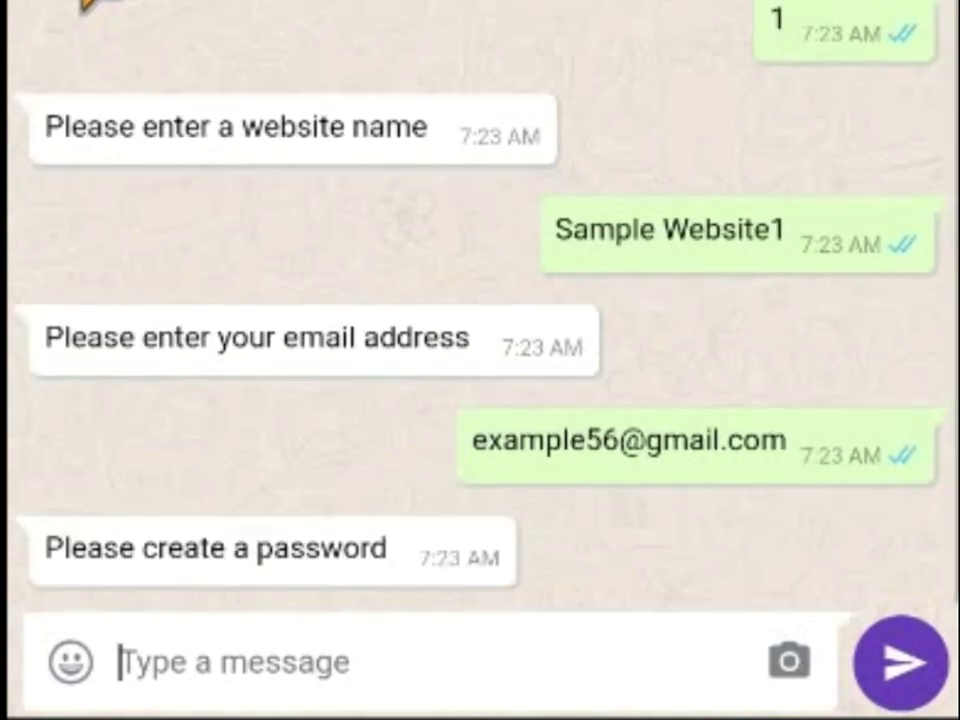
pyautogui.write('a')
pyautogui.press('Return')
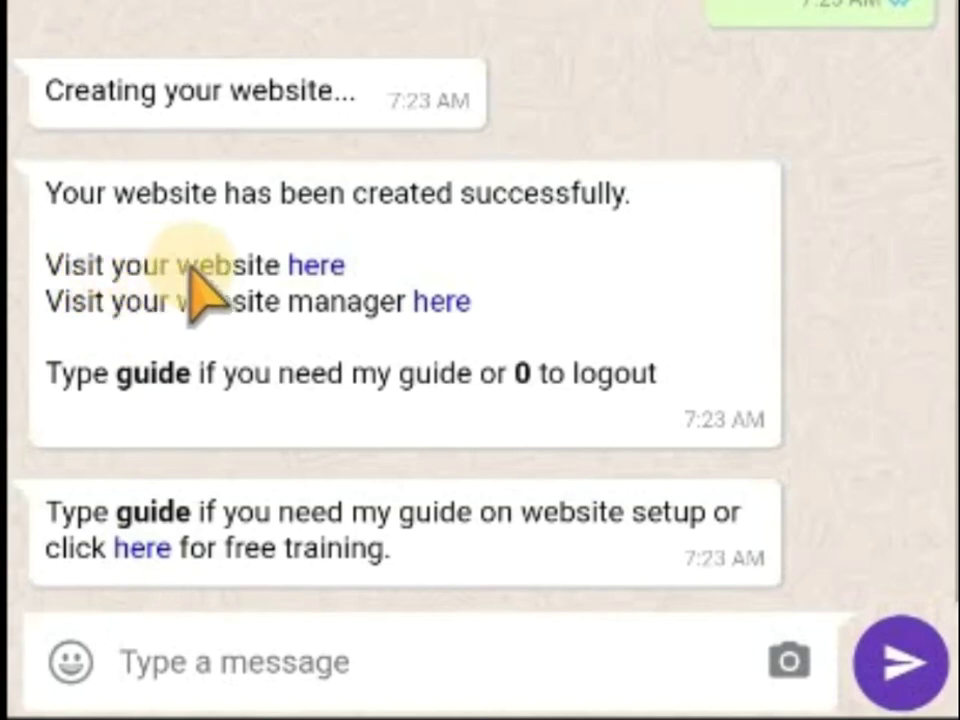
# In the website manager, shorten the Website Name from 'Sample Website1' to 'Sample Website'.
pyautogui.click(320, 265)
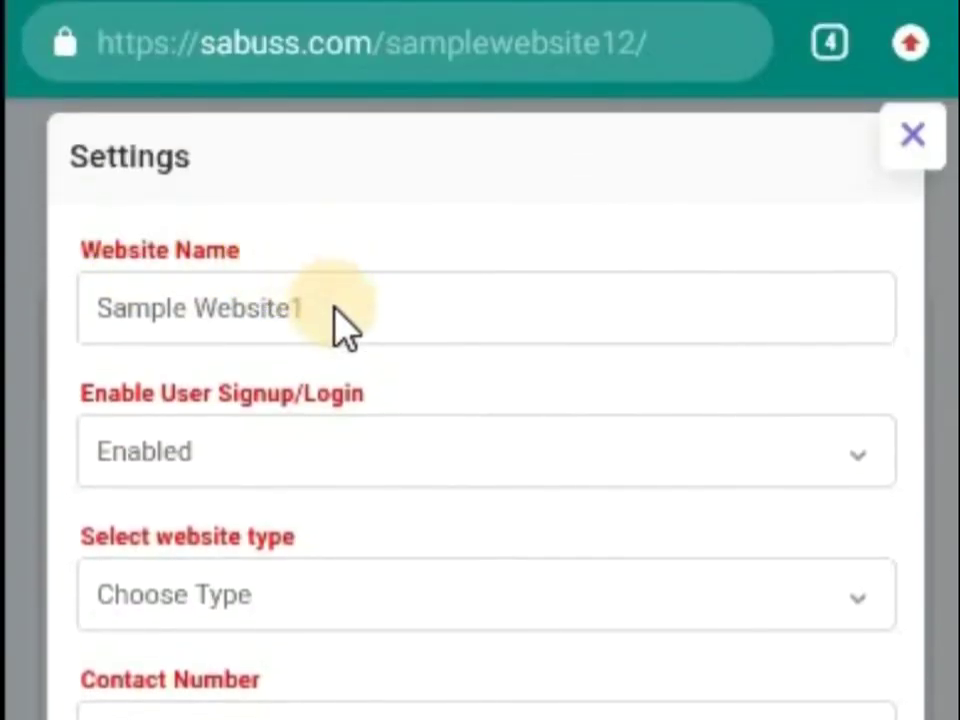
pyautogui.click(336, 314)
pyautogui.press('BackSpace')
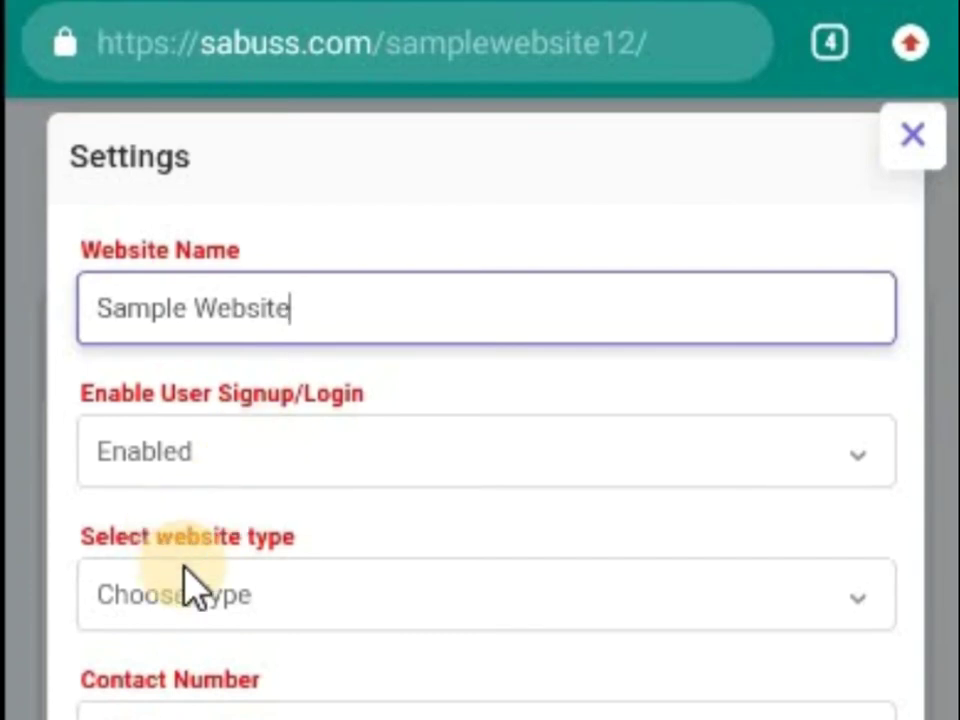
# Choose Online Store Website as the website type and confirm the permanent choice.
pyautogui.click(238, 592)
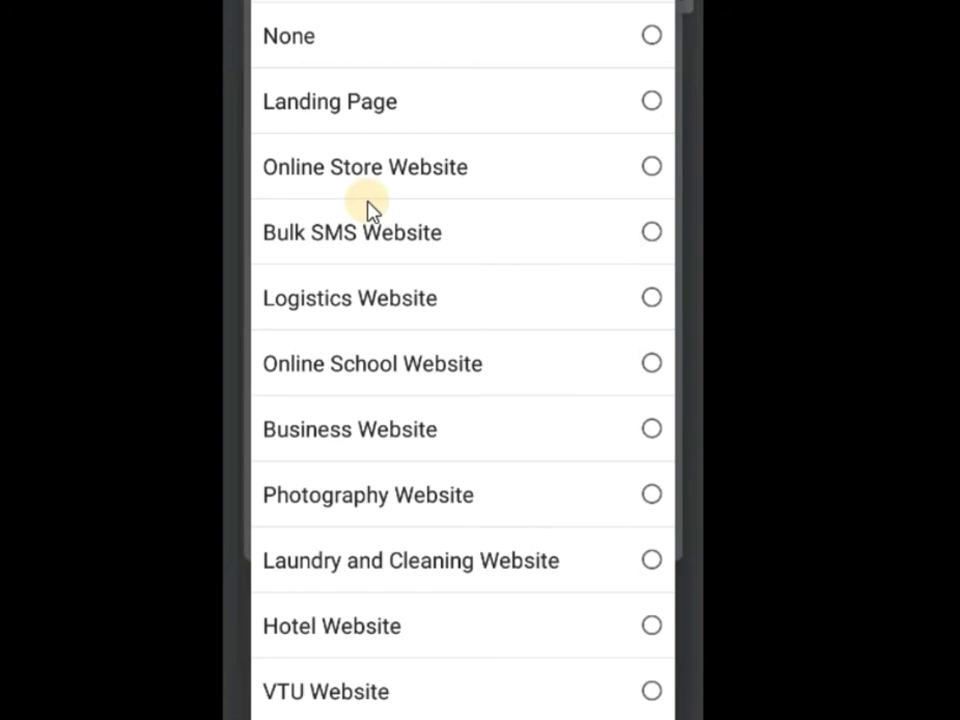
pyautogui.scroll(-6, 368, 210)
pyautogui.scroll(4, 368, 210)
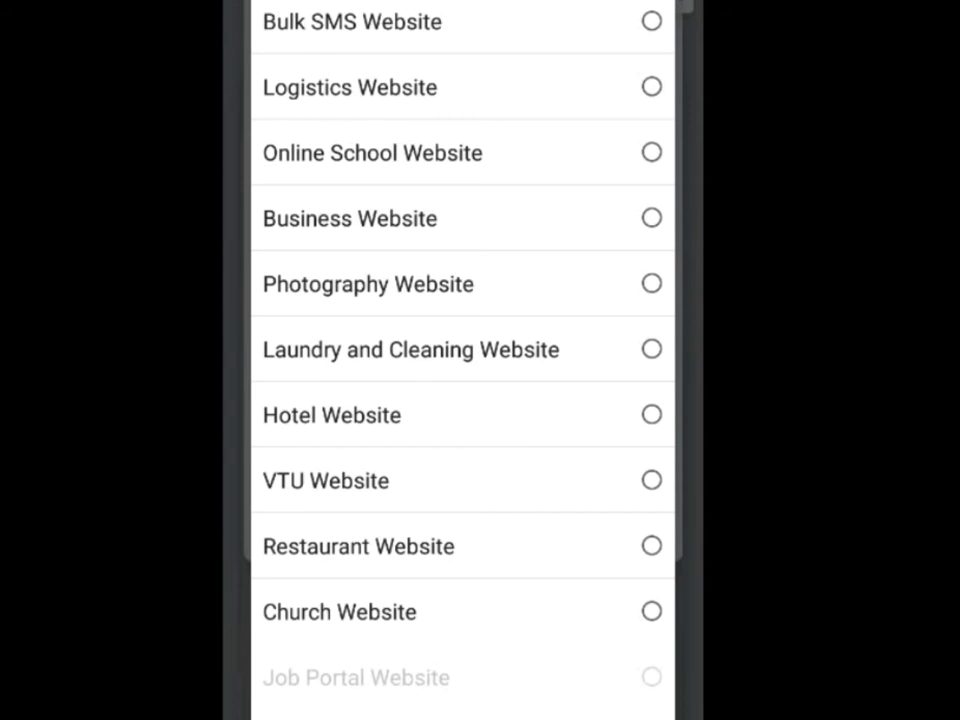
pyautogui.scroll(-5, 420, 163)
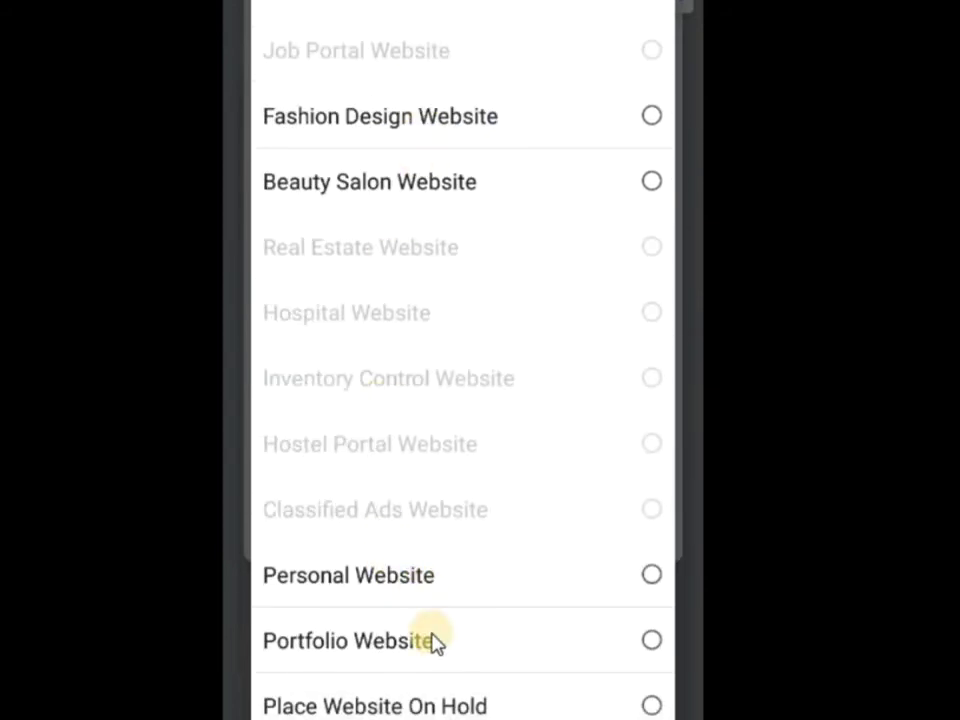
pyautogui.scroll(5, 432, 641)
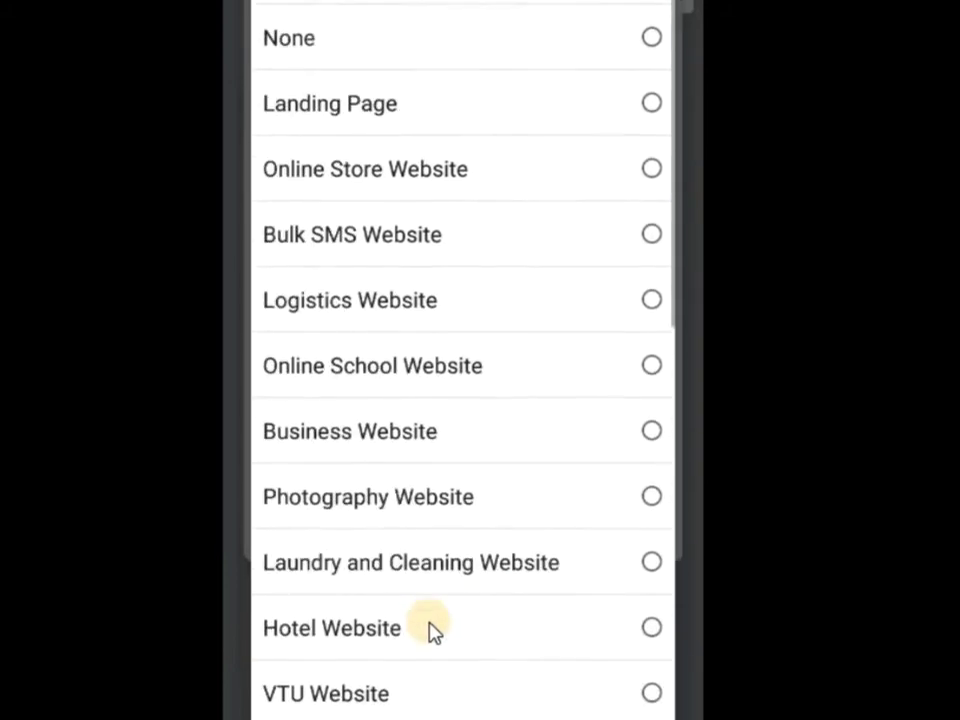
pyautogui.scroll(-5, 430, 630)
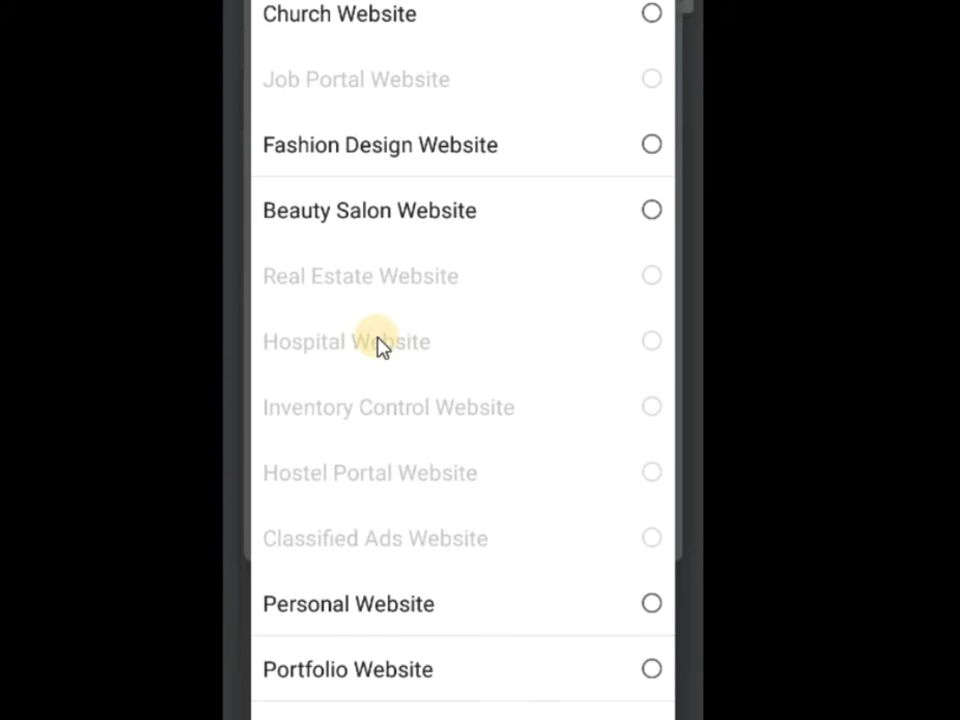
pyautogui.scroll(8, 380, 345)
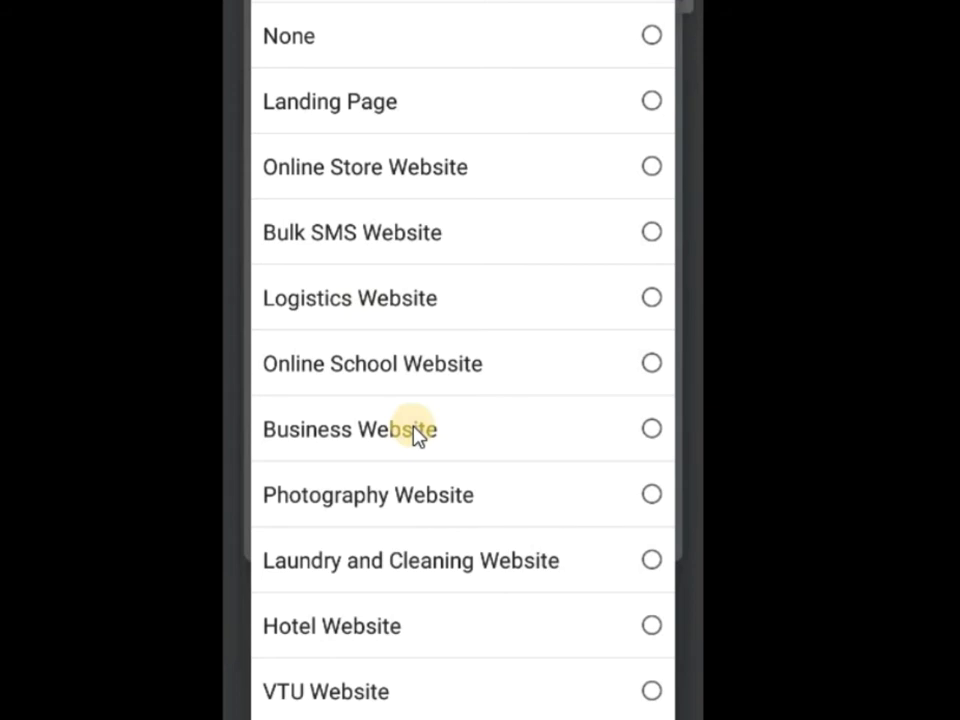
pyautogui.click(462, 182)
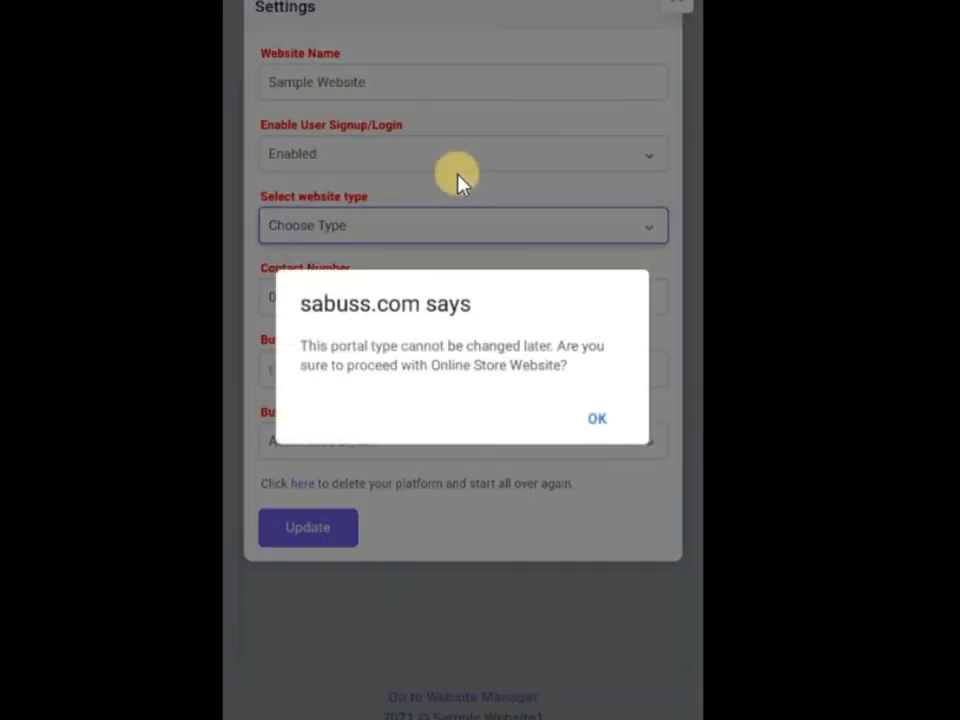
pyautogui.click(597, 419)
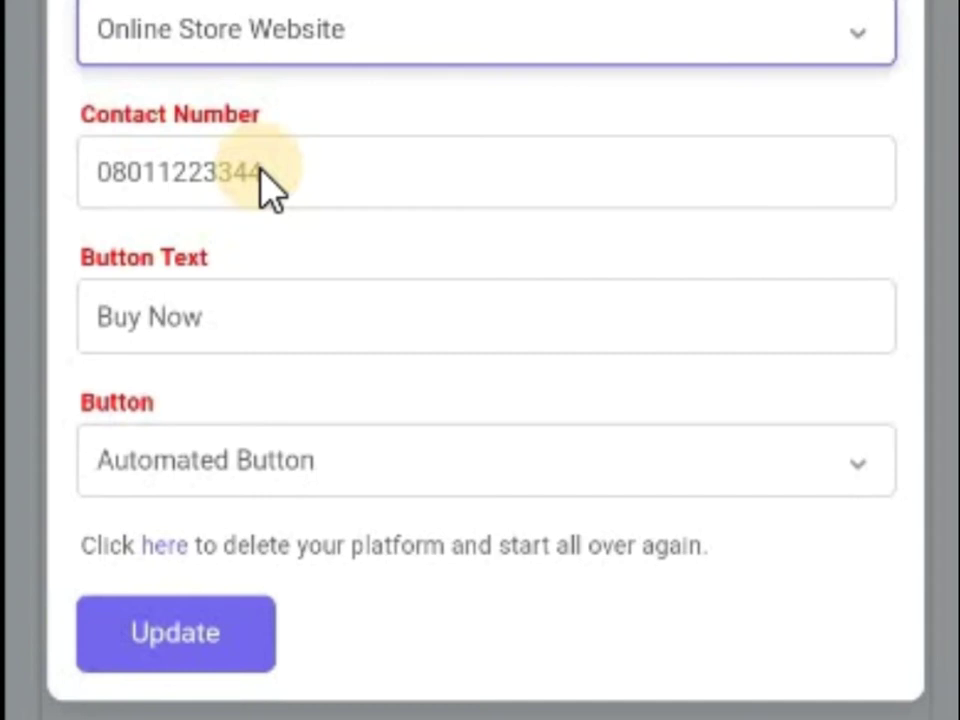
pyautogui.click(262, 175)
pyautogui.doubleClick(262, 175)
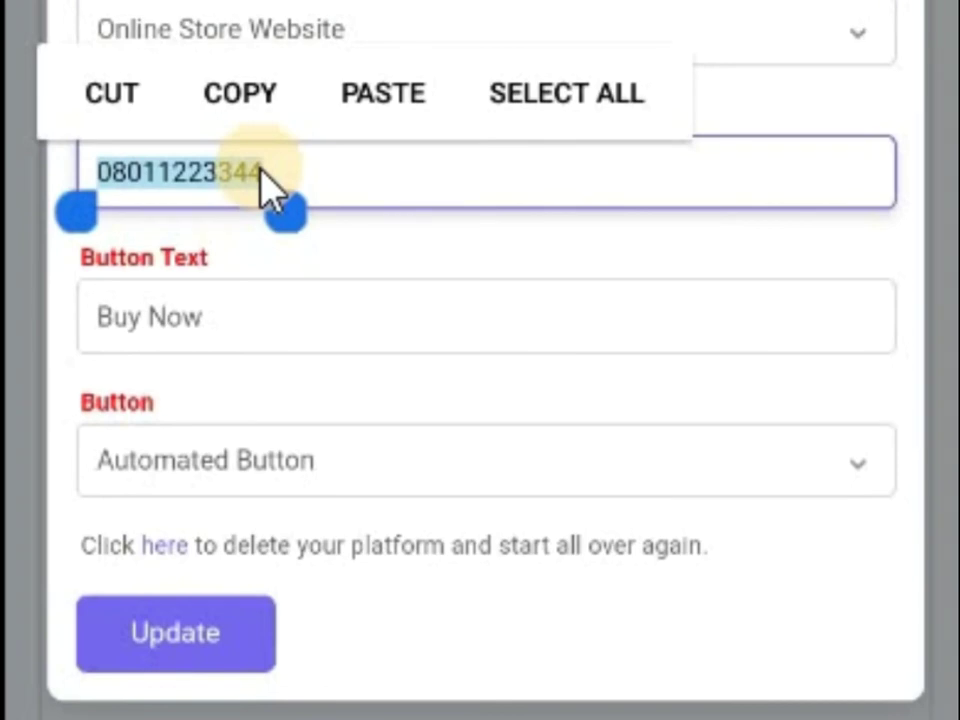
pyautogui.click(171, 183)
pyautogui.click(256, 236)
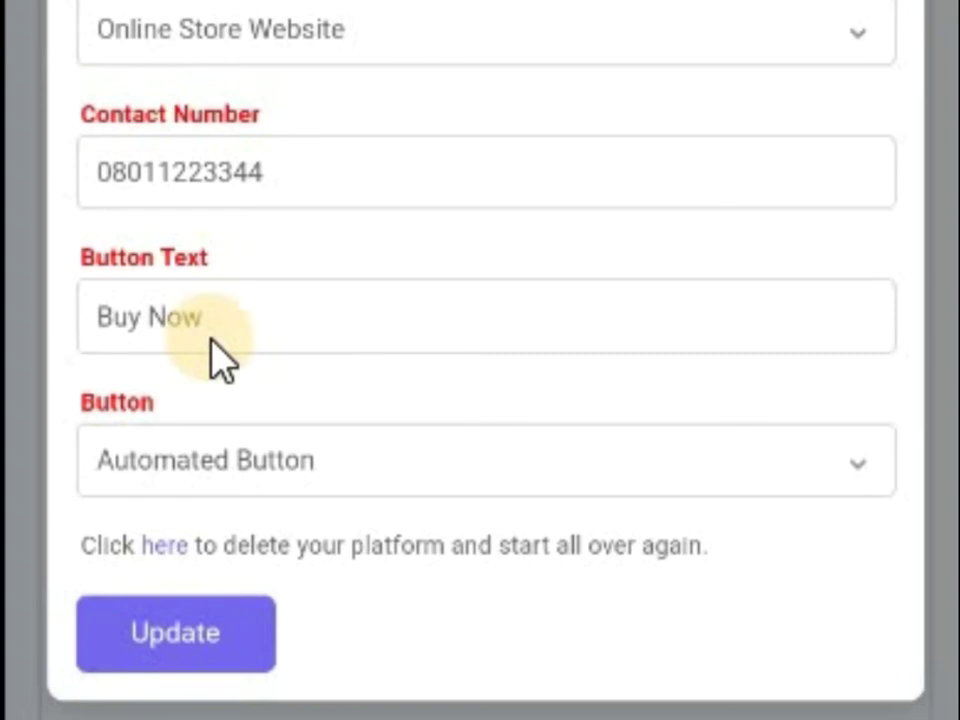
pyautogui.click(218, 332)
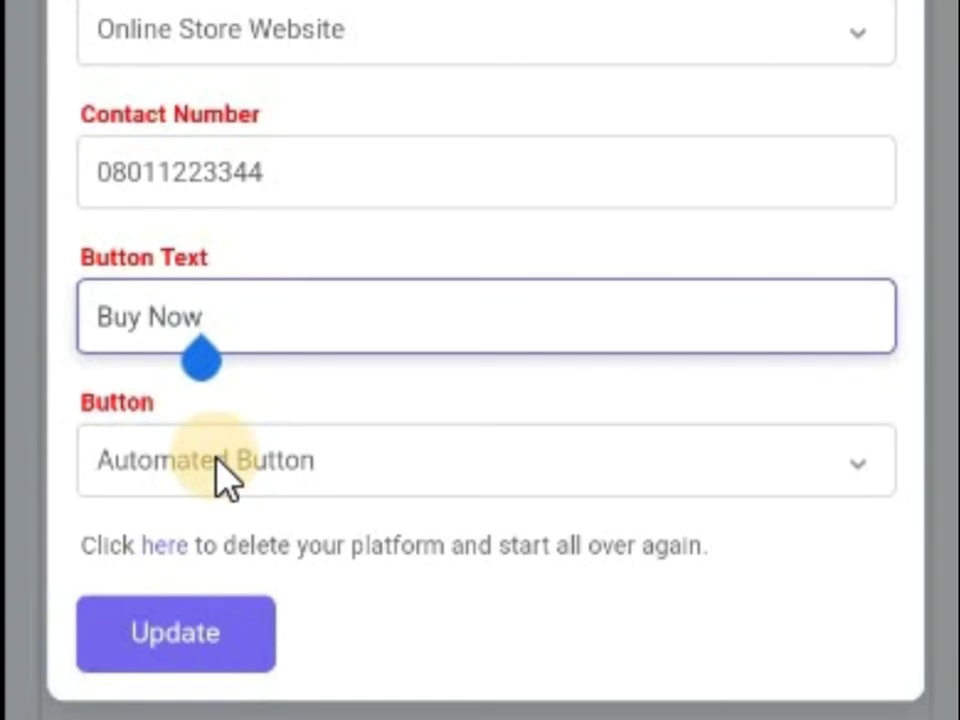
# Set the Button behaviour to Take Users to WhatsApp and dismiss the country-code alert.
pyautogui.click(216, 462)
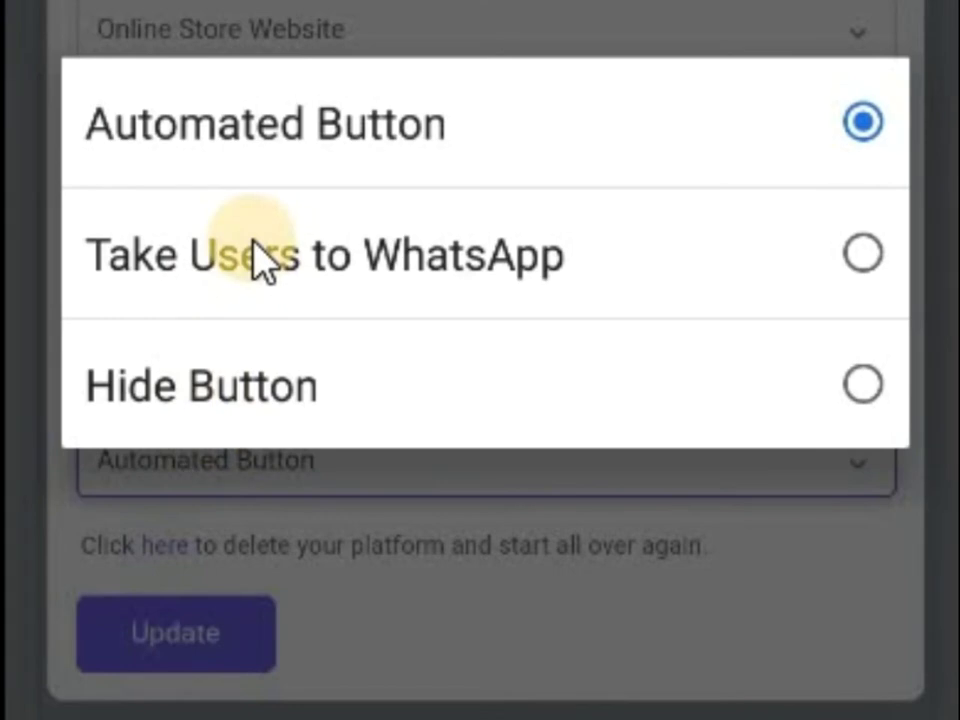
pyautogui.click(255, 258)
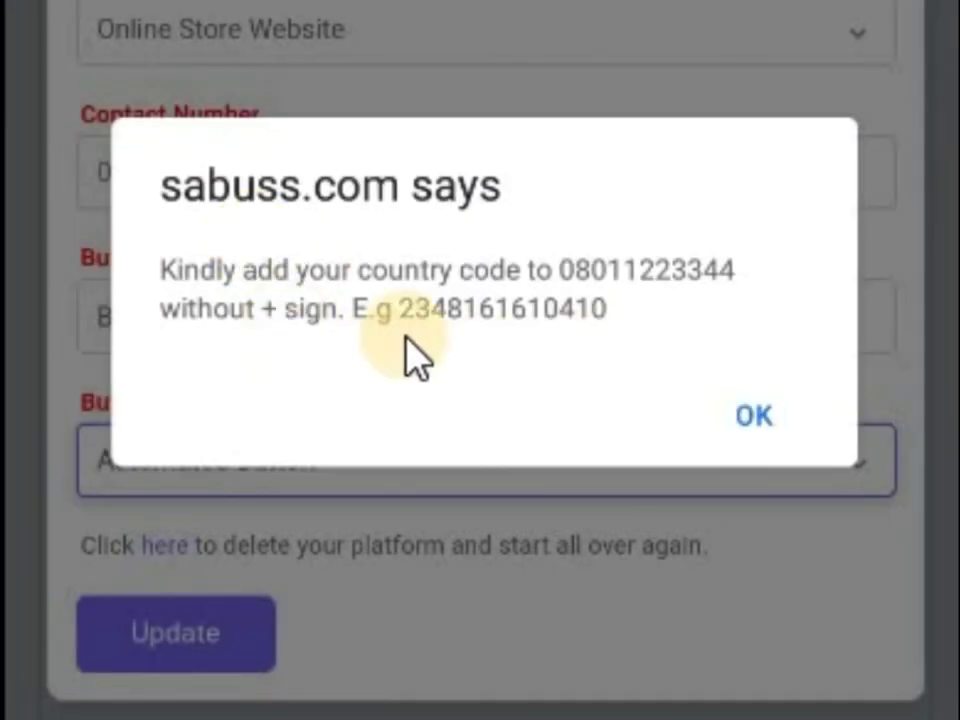
pyautogui.click(772, 420)
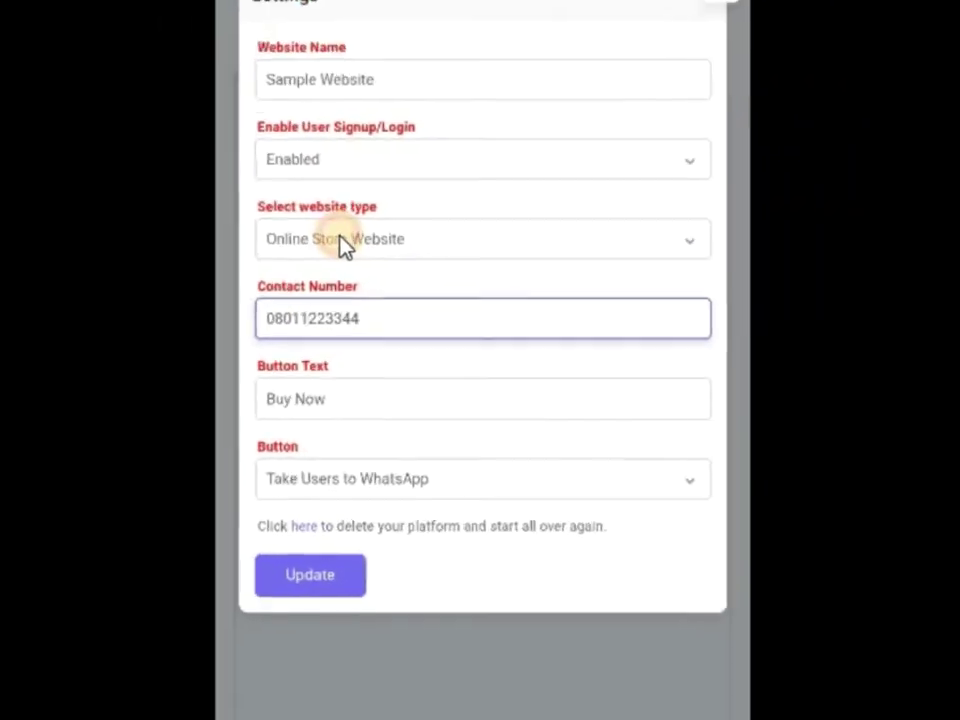
# Keep Online Store Website, revert Button to Automated Button, and Update the settings.
pyautogui.click(228, 38)
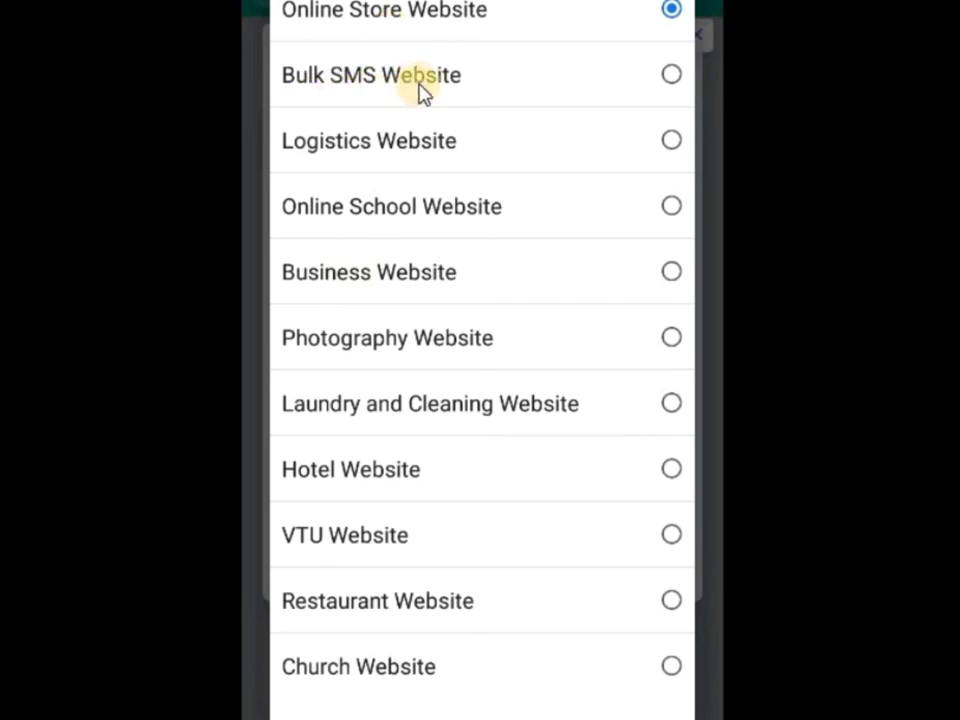
pyautogui.click(421, 14)
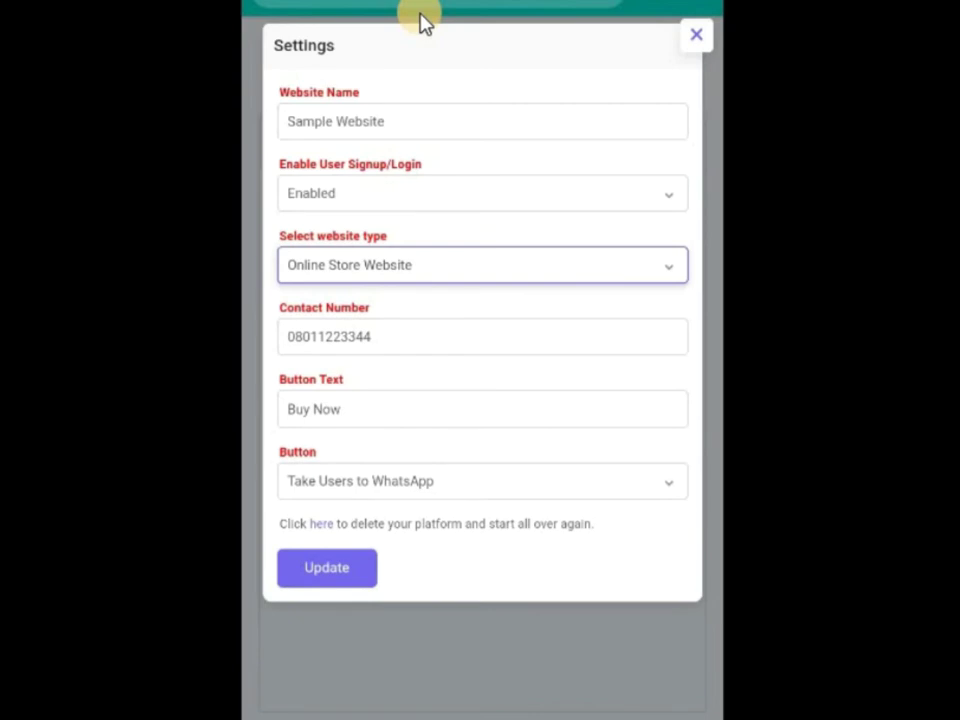
pyautogui.click(337, 484)
pyautogui.click(349, 332)
pyautogui.click(328, 570)
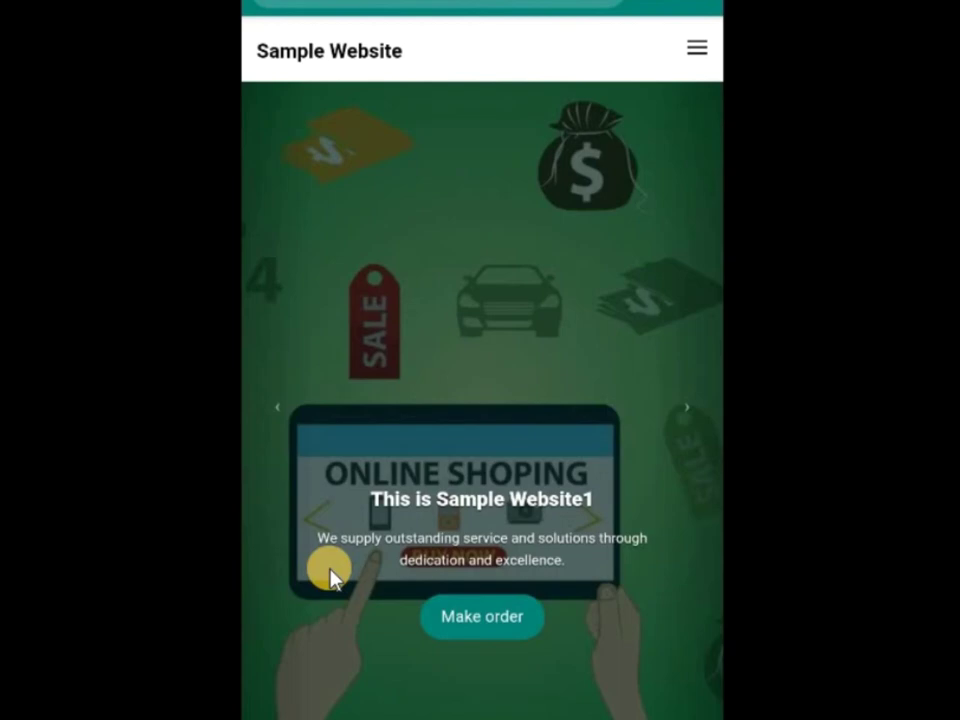
# Scroll through the Sample Website storefront and open its hamburger navigation menu.
pyautogui.scroll(-15, 330, 575)
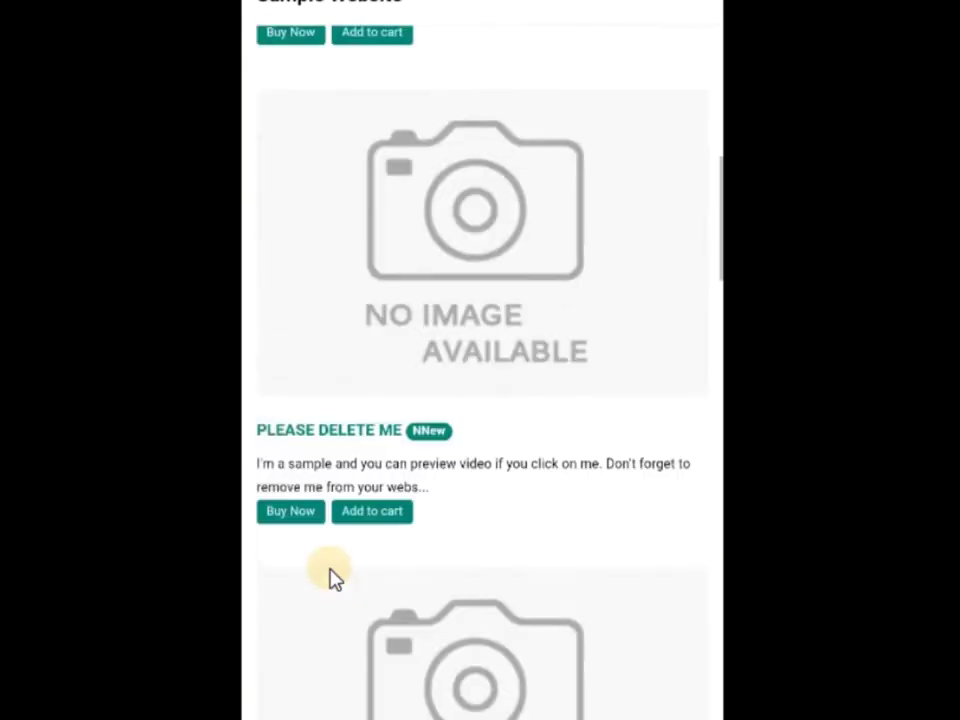
pyautogui.scroll(20, 330, 575)
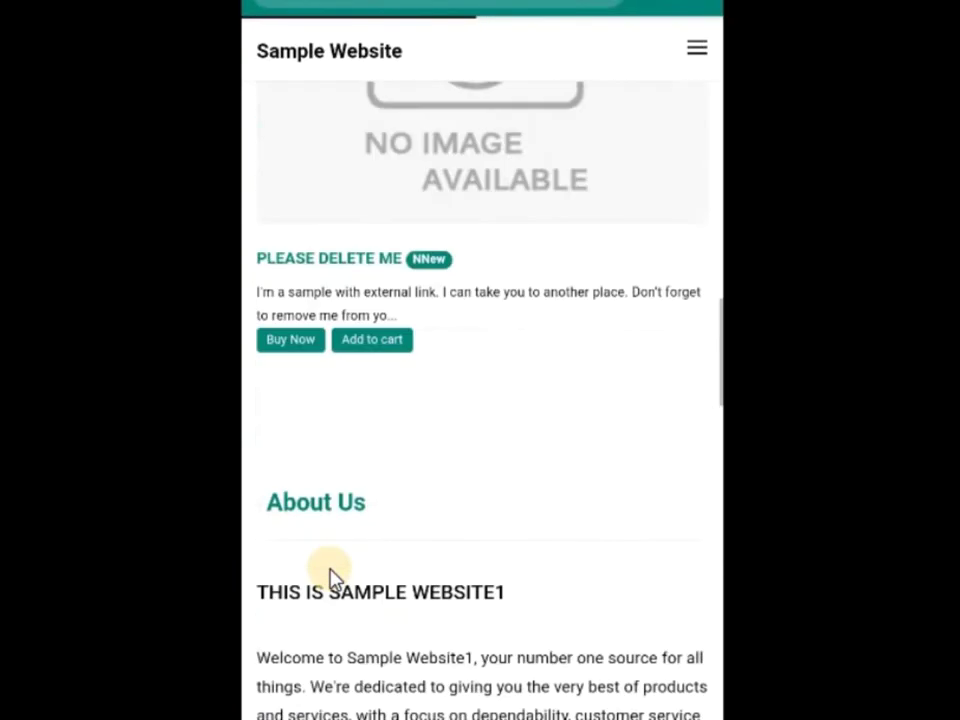
pyautogui.scroll(-5, 330, 577)
pyautogui.scroll(6, 330, 577)
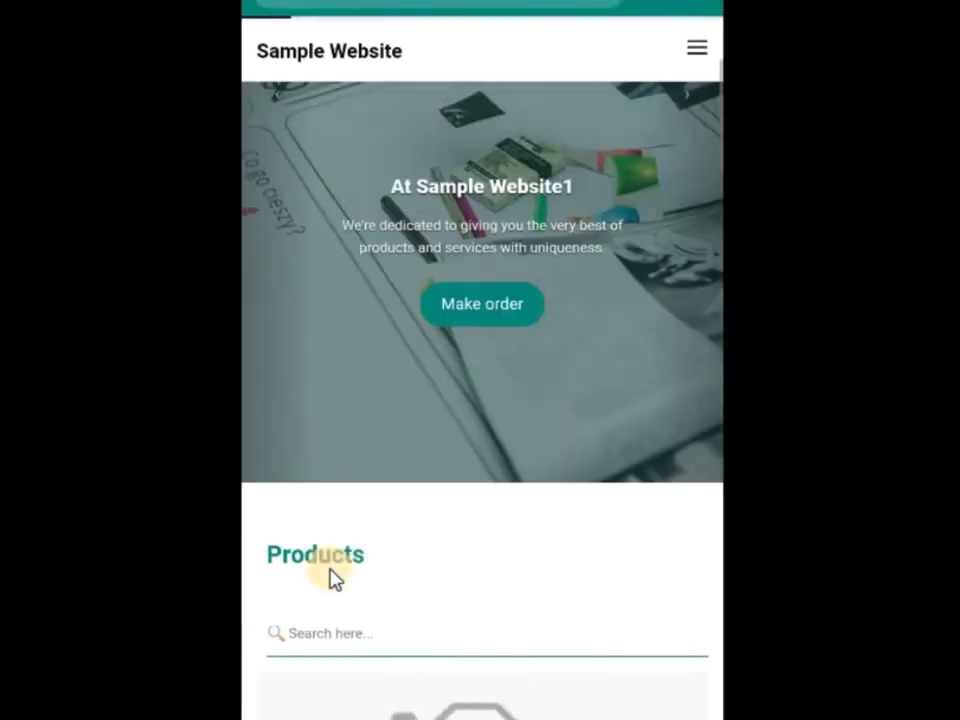
pyautogui.click(692, 52)
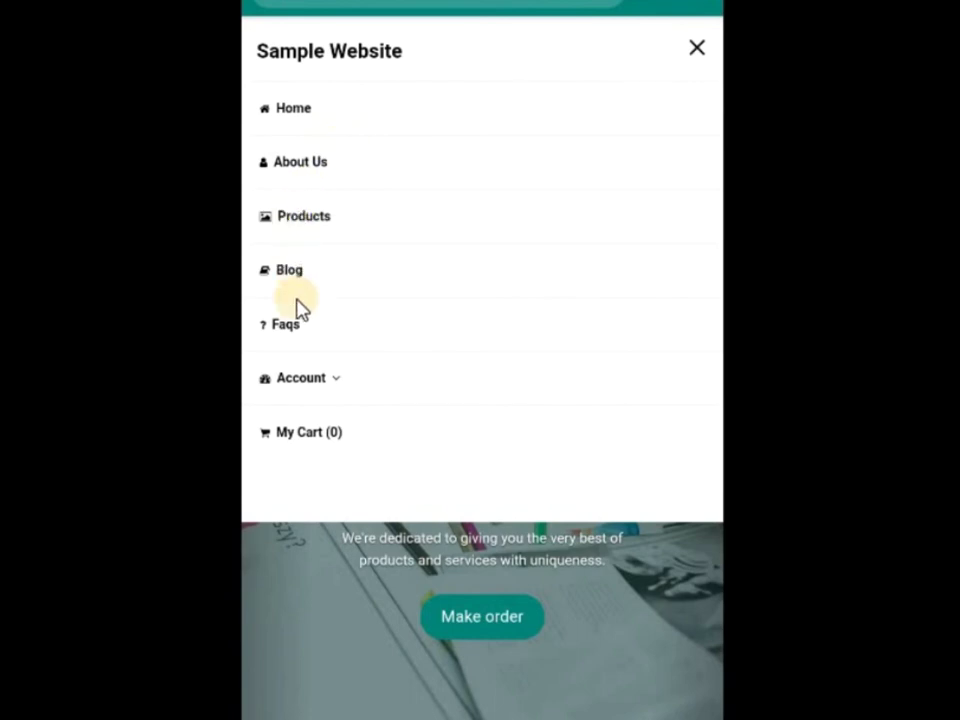
# Expand and collapse the Account submenu, then close the navigation menu.
pyautogui.click(322, 391)
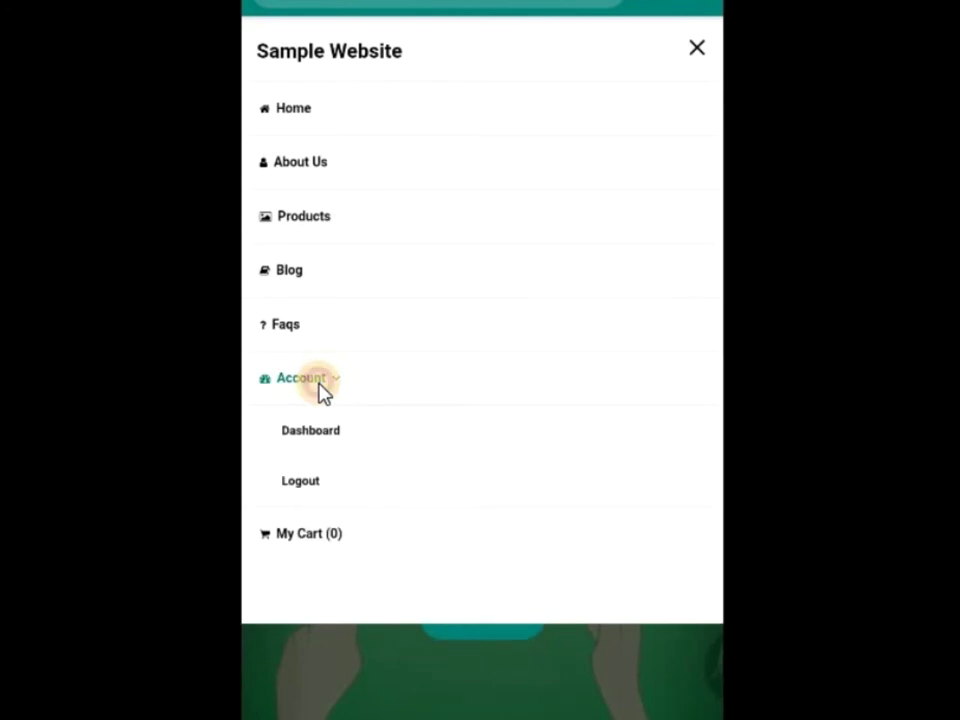
pyautogui.click(320, 391)
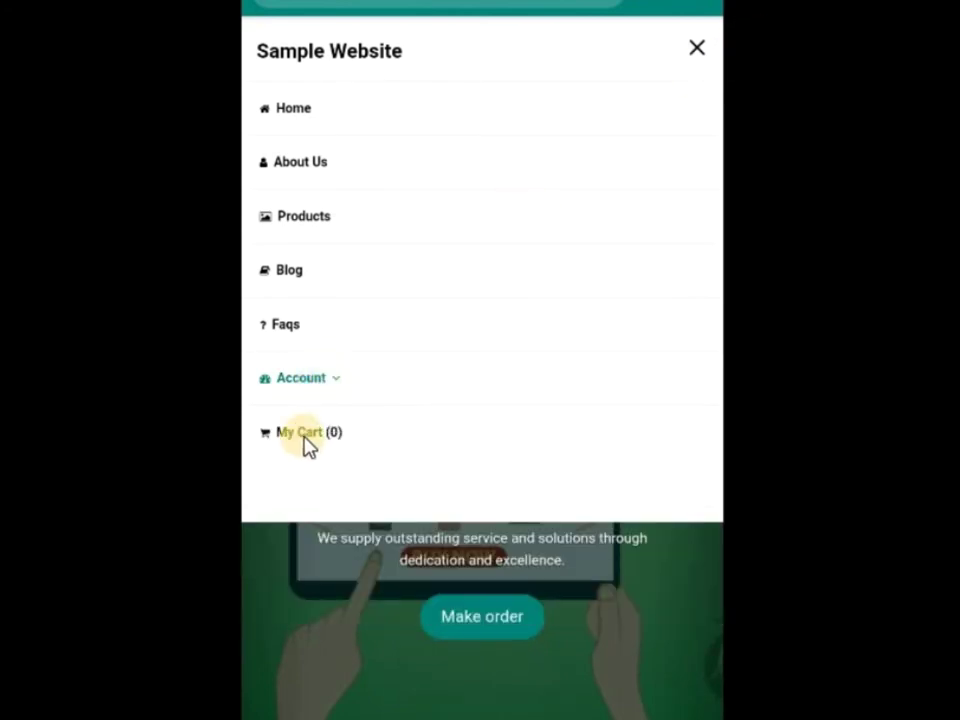
pyautogui.click(697, 50)
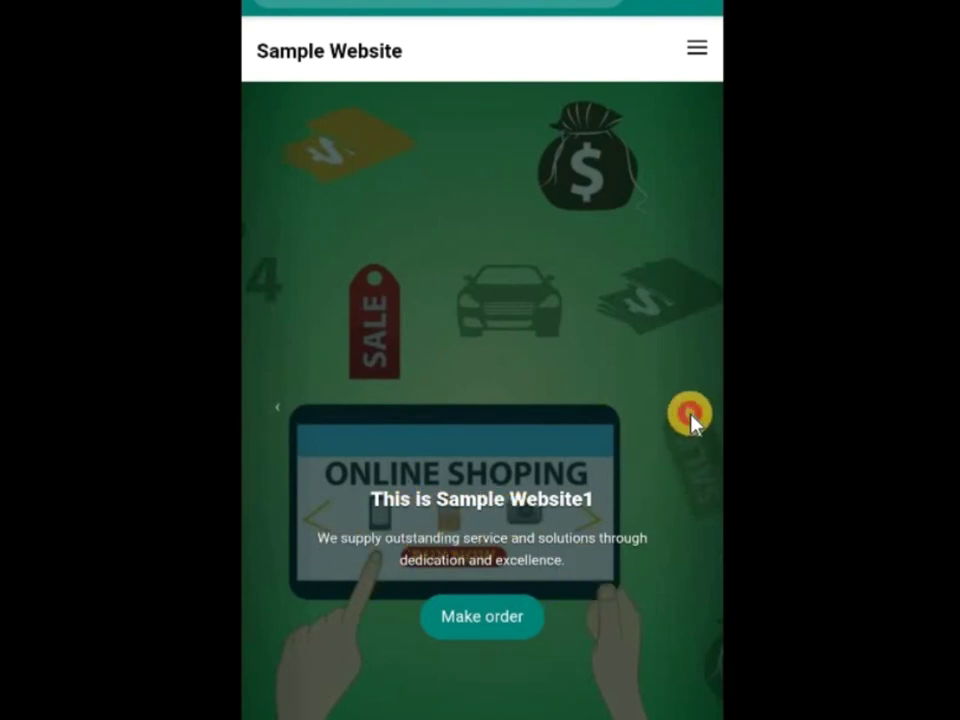
pyautogui.click(690, 414)
pyautogui.click(690, 414)
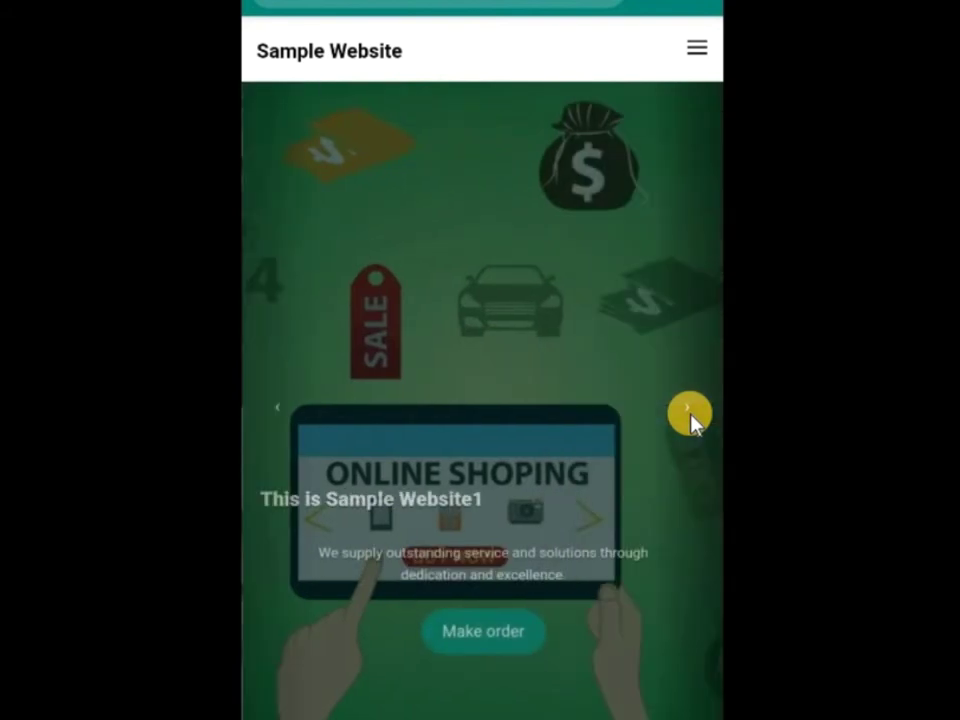
pyautogui.click(690, 414)
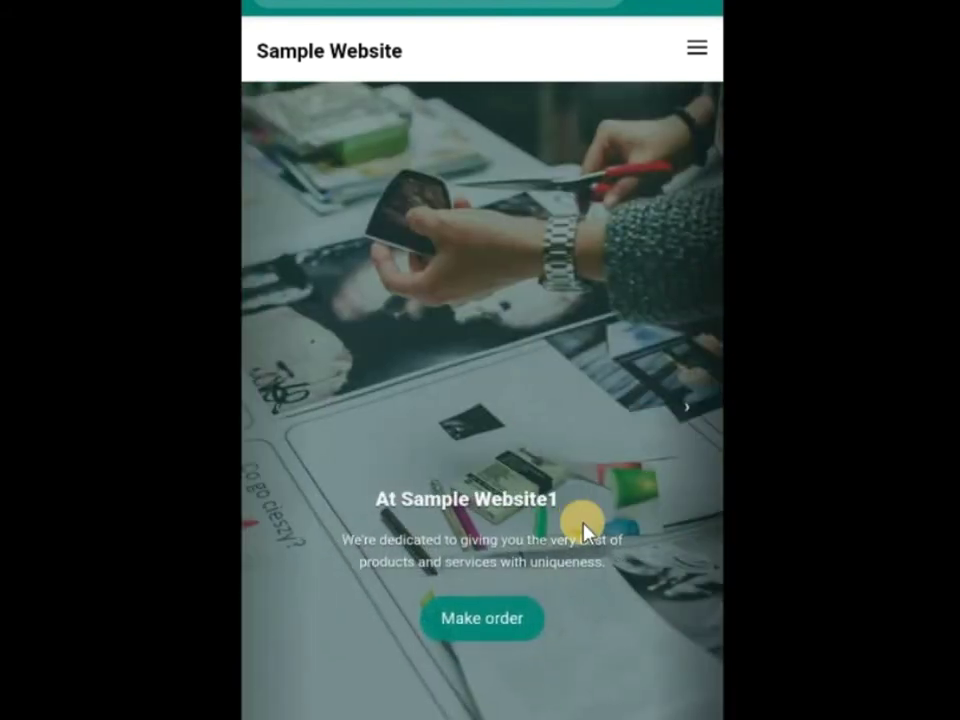
pyautogui.scroll(-10, 585, 527)
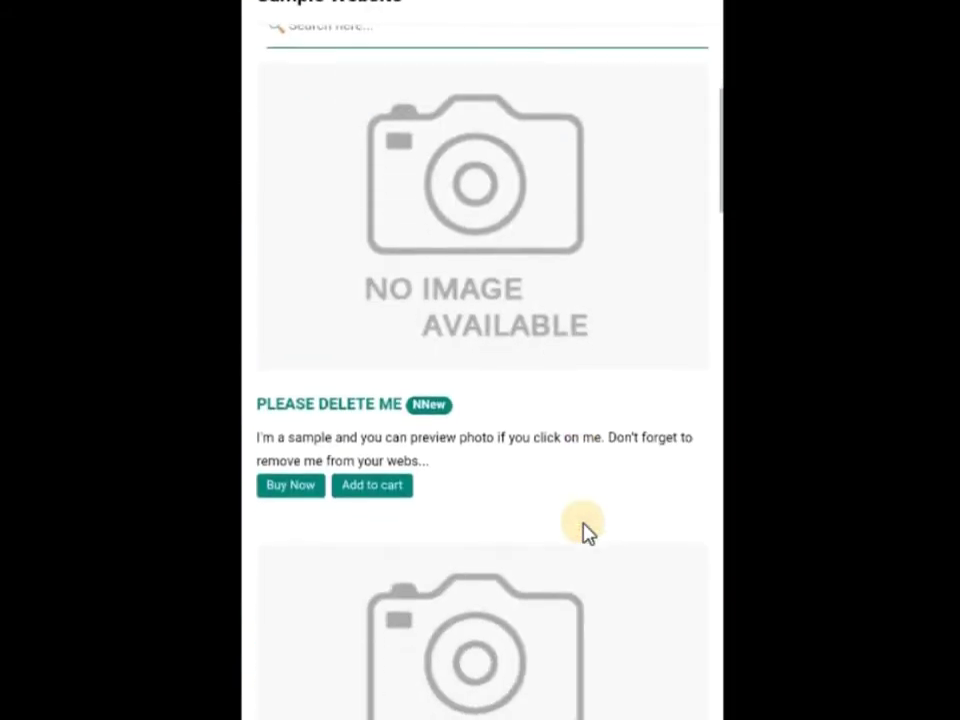
pyautogui.scroll(4, 585, 530)
pyautogui.scroll(1, 585, 530)
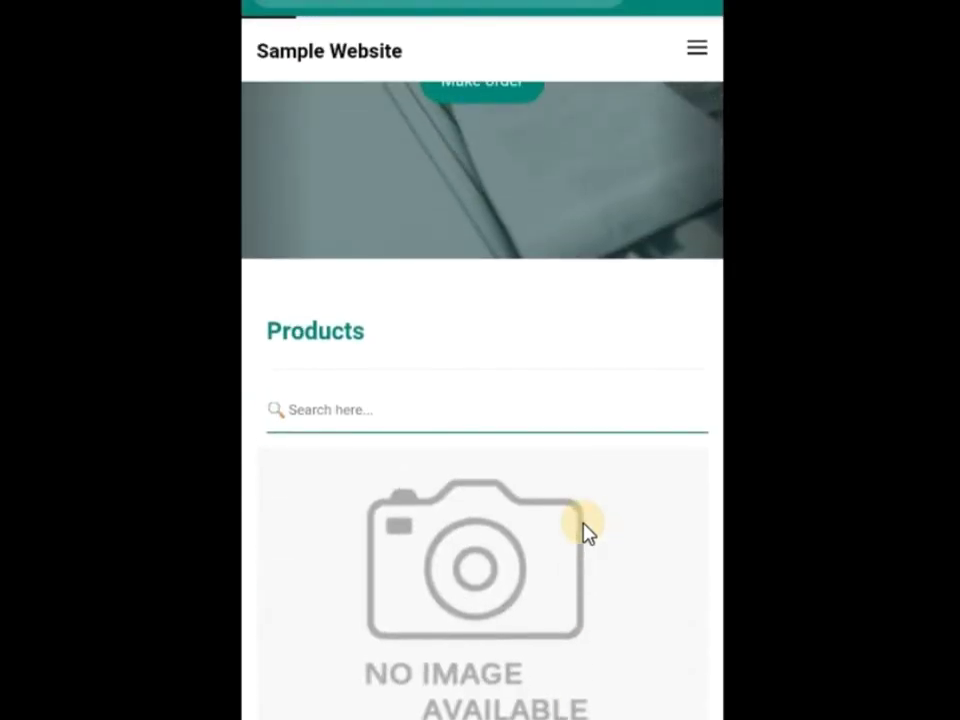
pyautogui.scroll(-9, 585, 530)
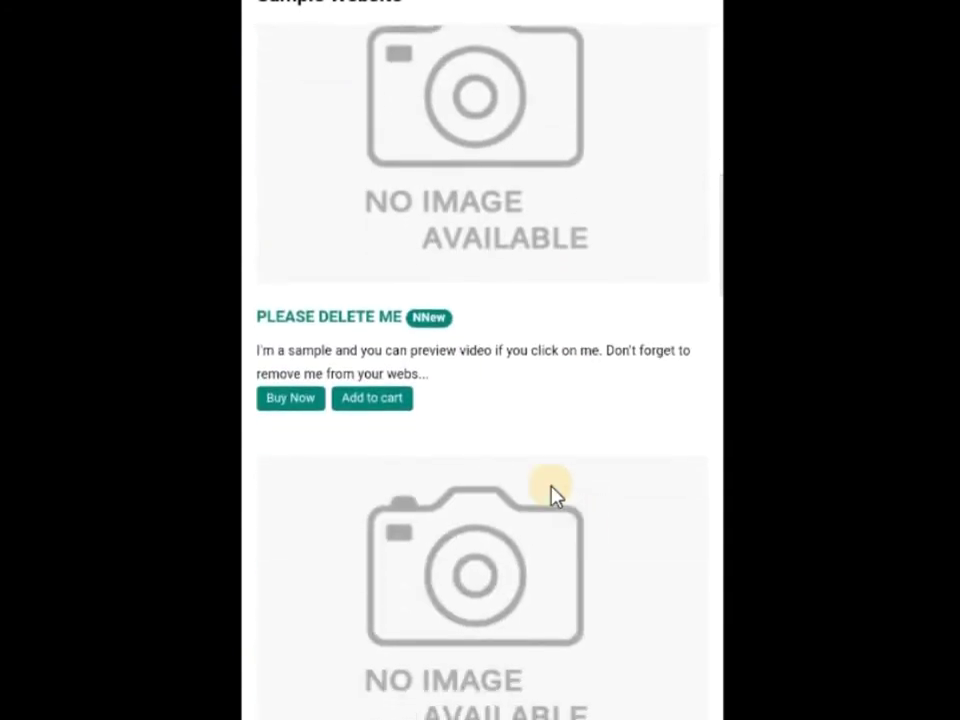
pyautogui.scroll(2, 375, 189)
pyautogui.scroll(-3, 370, 190)
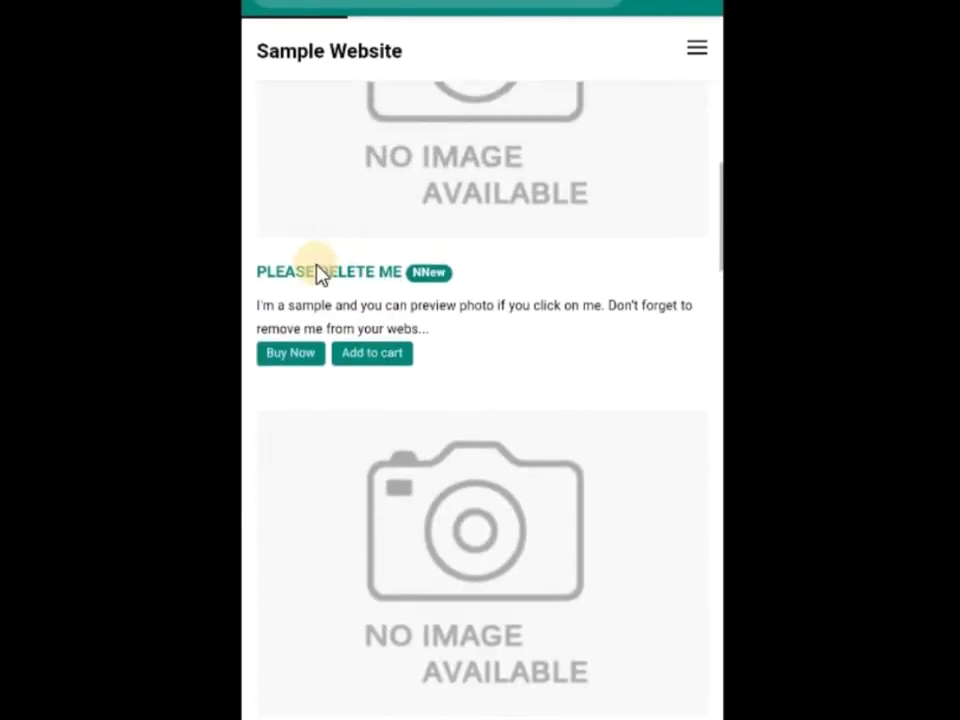
pyautogui.scroll(-3, 318, 273)
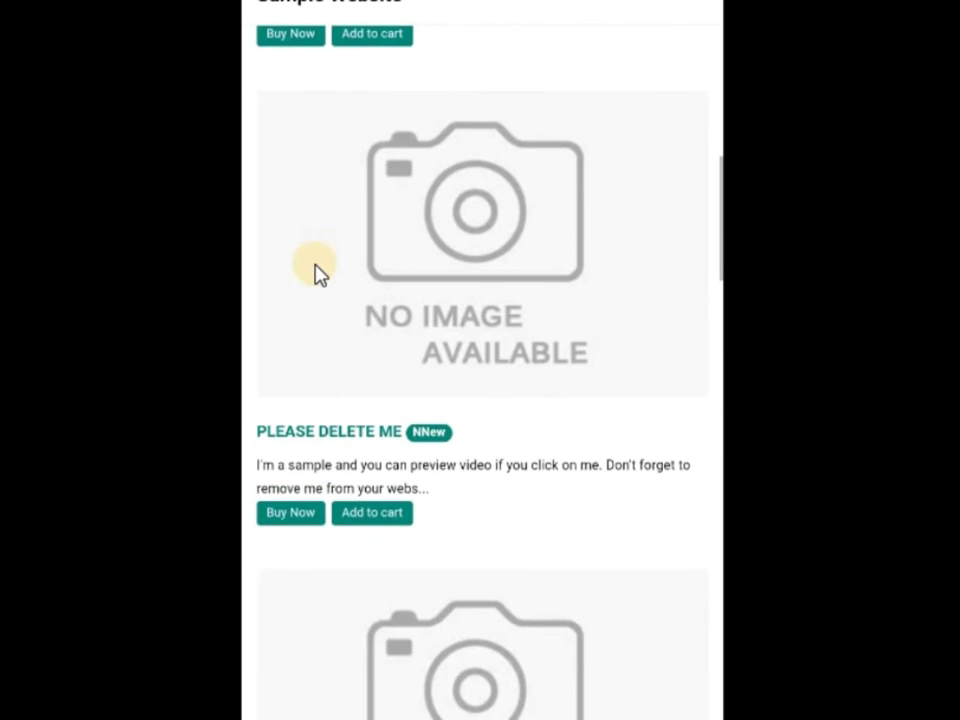
pyautogui.scroll(-6, 318, 273)
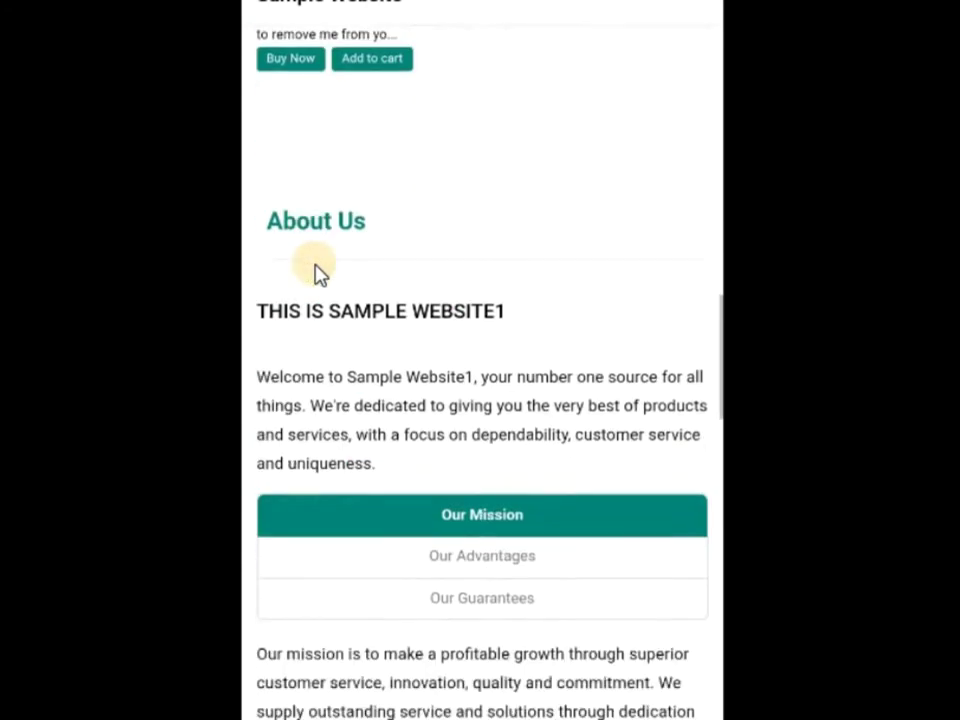
pyautogui.scroll(3, 318, 273)
pyautogui.scroll(8, 318, 273)
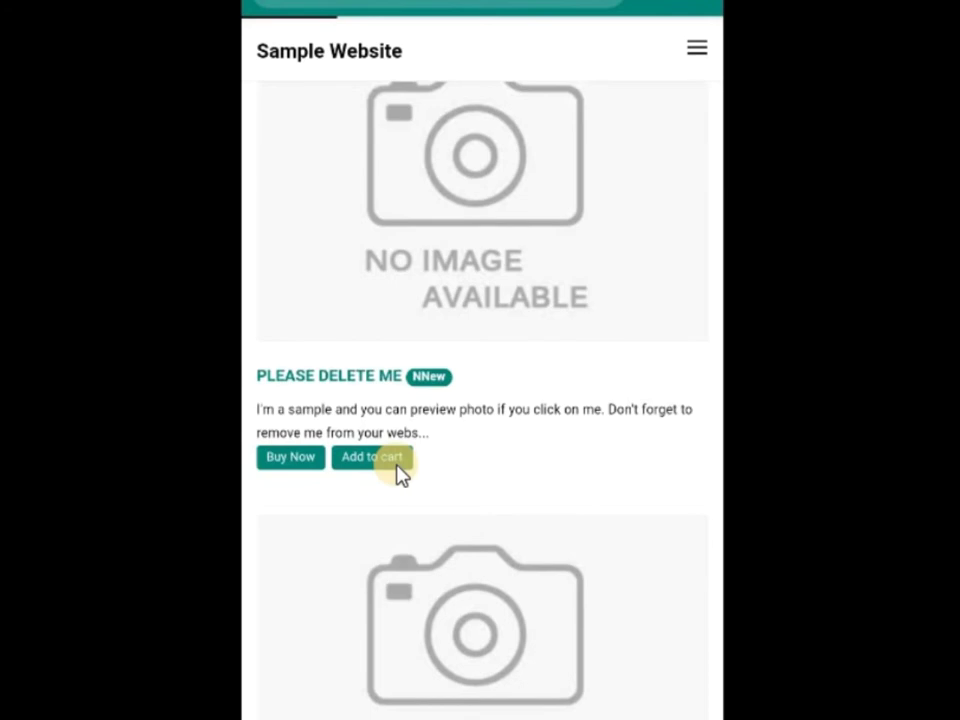
# In the About Us section, switch through the Our Advantages tab to the Our Guarantees tab.
pyautogui.scroll(-10, 398, 472)
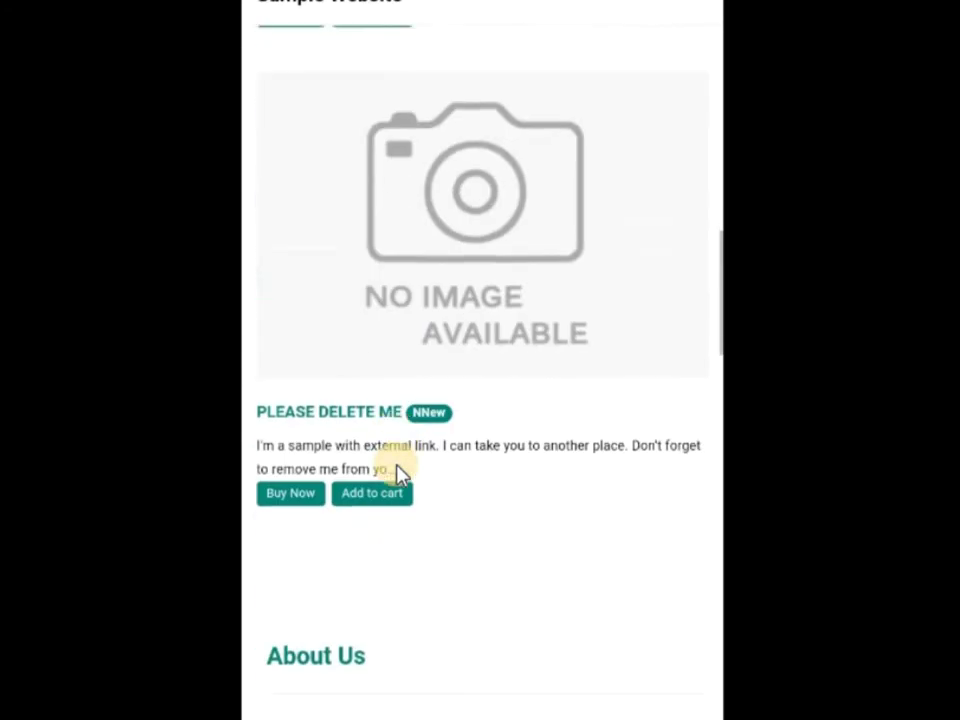
pyautogui.scroll(-6, 398, 472)
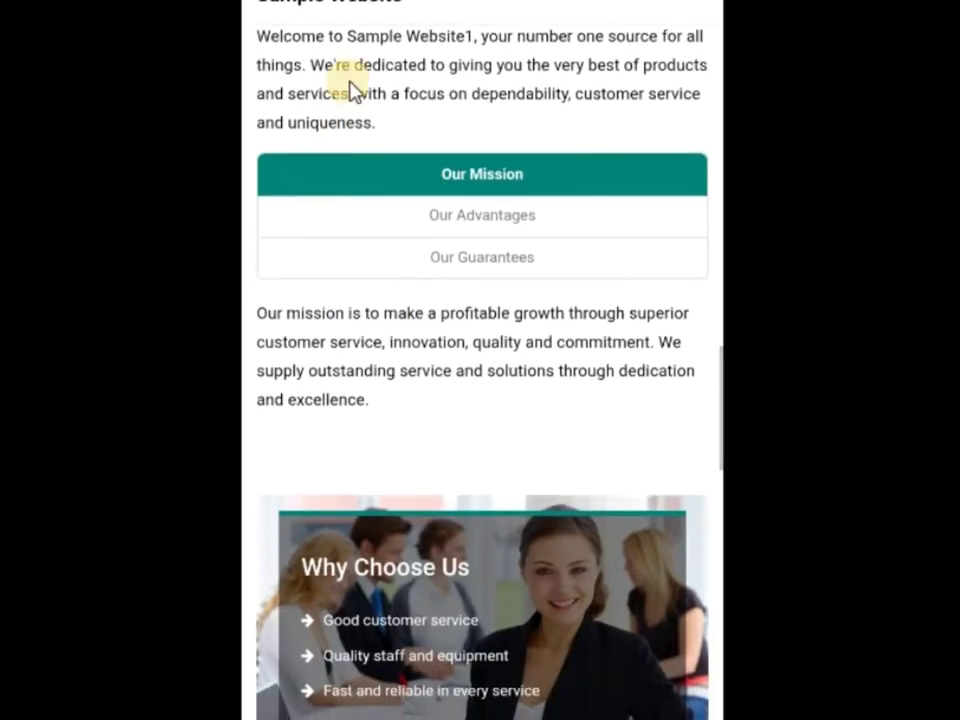
pyautogui.click(475, 216)
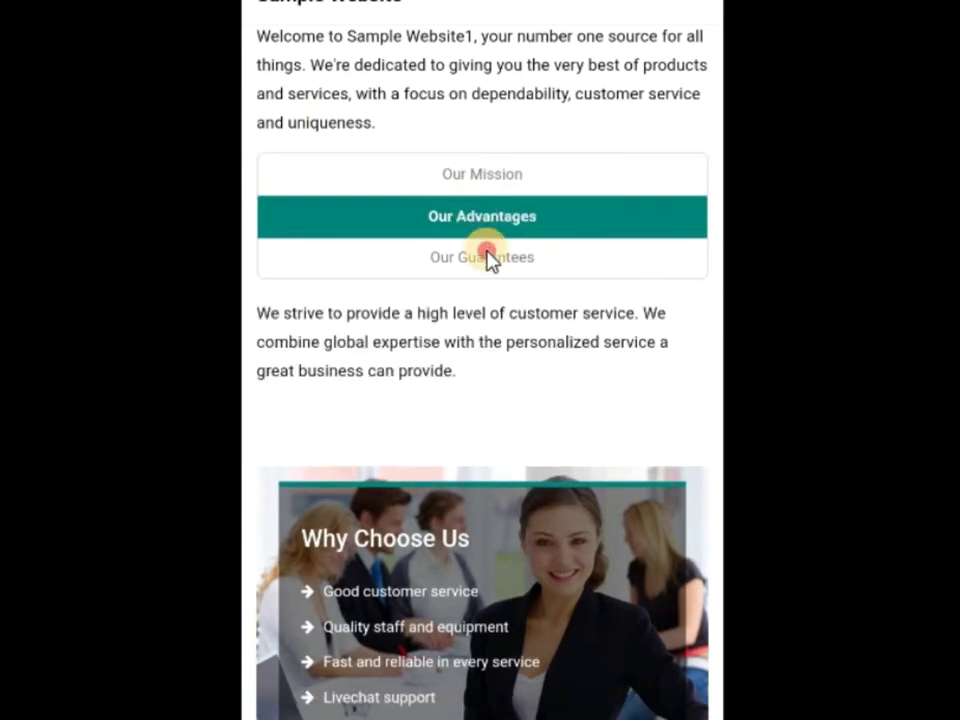
pyautogui.click(489, 257)
# Browse down to the FAQs section, which reads 'No Record Found' below Why Choose Us.
pyautogui.scroll(-8, 489, 258)
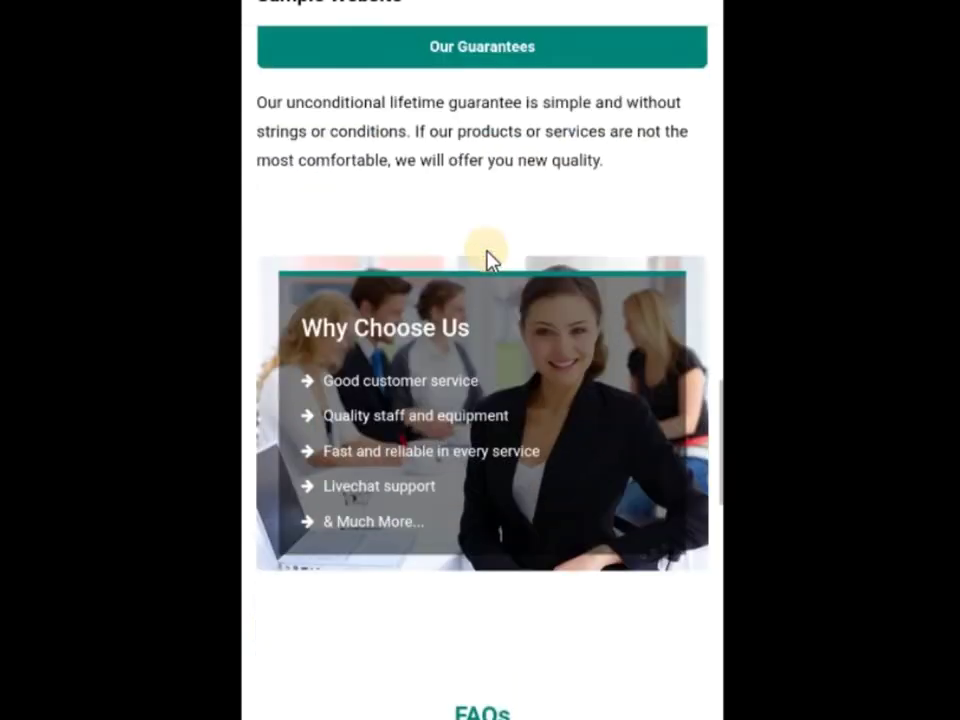
pyautogui.scroll(3, 489, 258)
pyautogui.scroll(8, 489, 258)
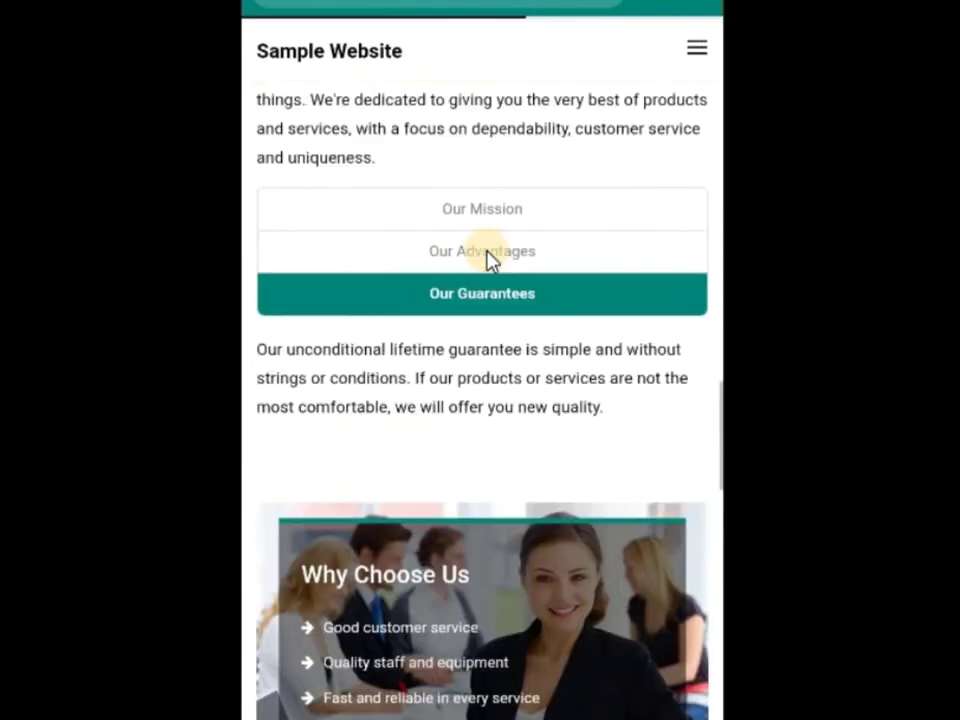
pyautogui.scroll(-4, 489, 258)
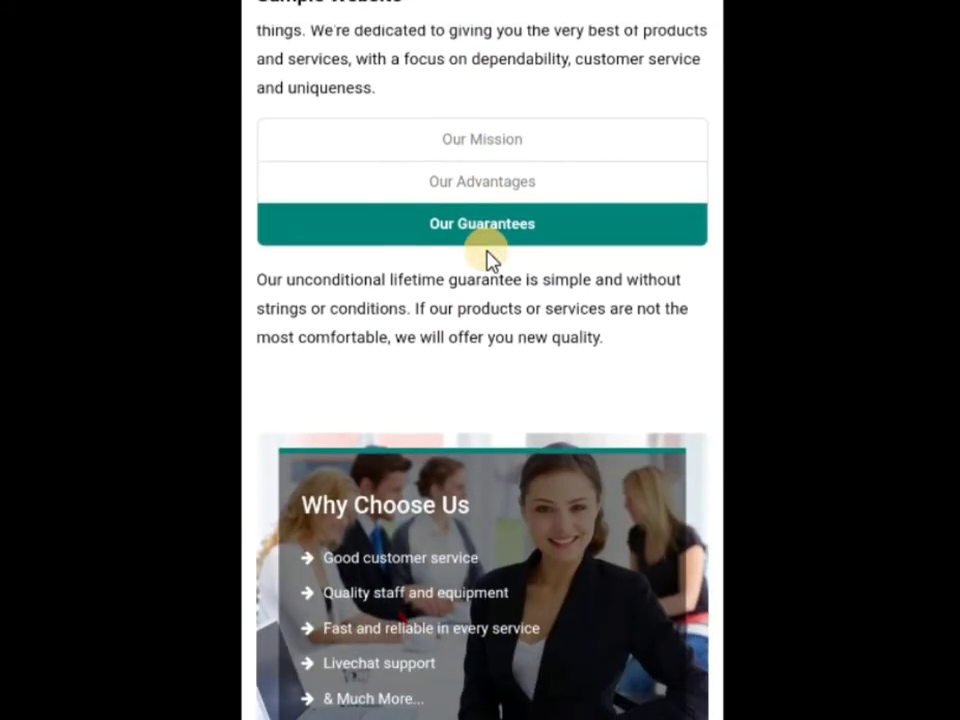
pyautogui.scroll(-10, 489, 258)
pyautogui.scroll(6, 489, 258)
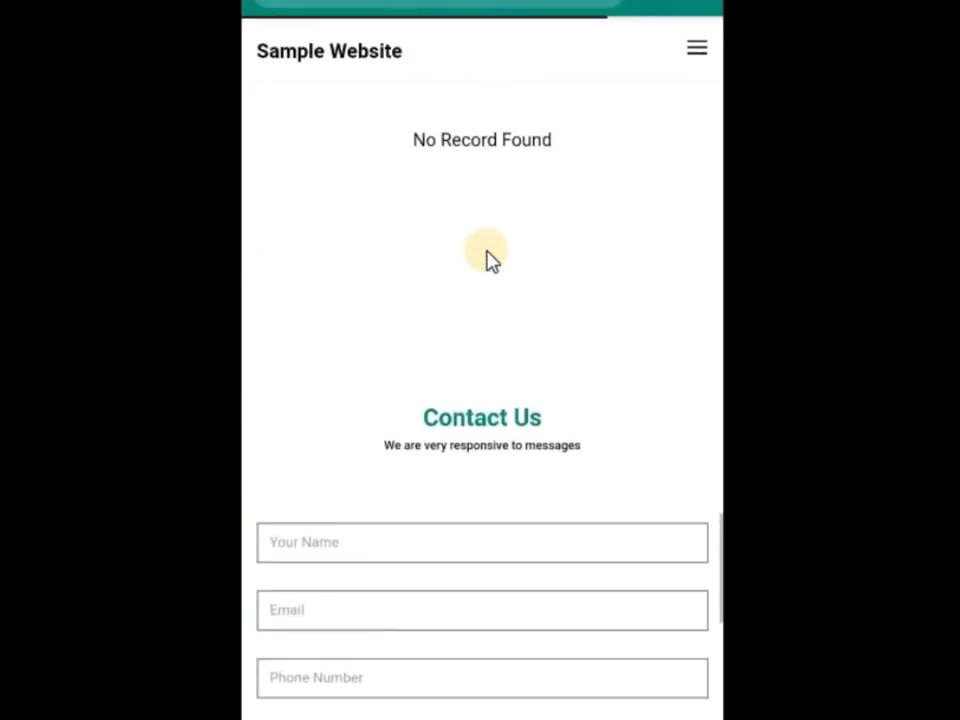
pyautogui.scroll(-5, 489, 258)
pyautogui.scroll(5, 489, 258)
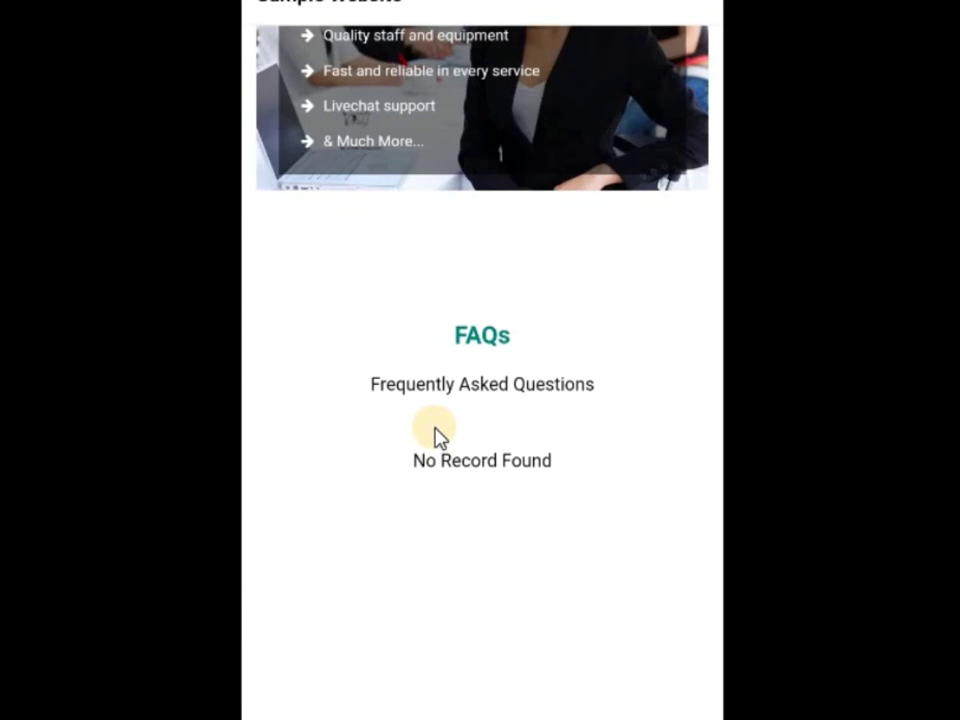
pyautogui.scroll(-8, 435, 435)
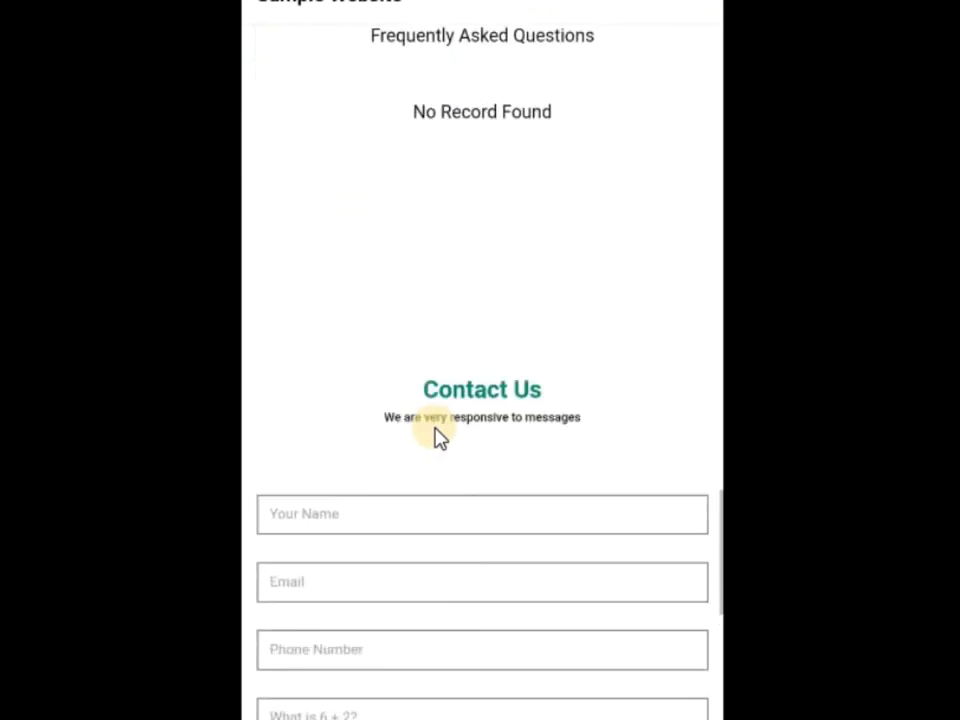
pyautogui.scroll(12, 435, 435)
pyautogui.scroll(4, 435, 435)
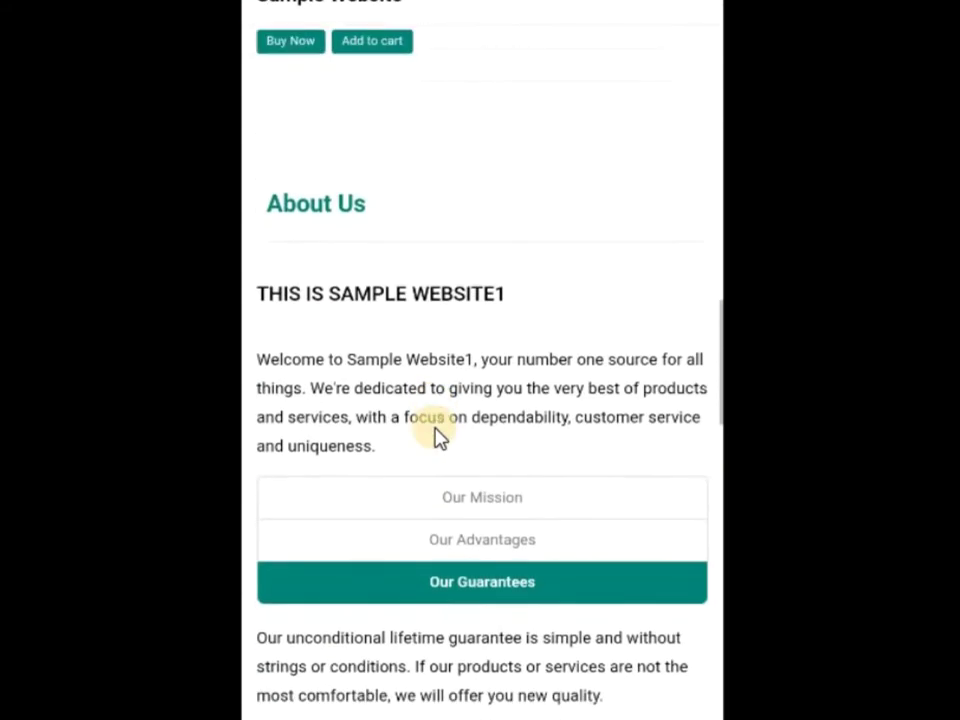
pyautogui.scroll(-8, 435, 435)
pyautogui.scroll(-8, 435, 437)
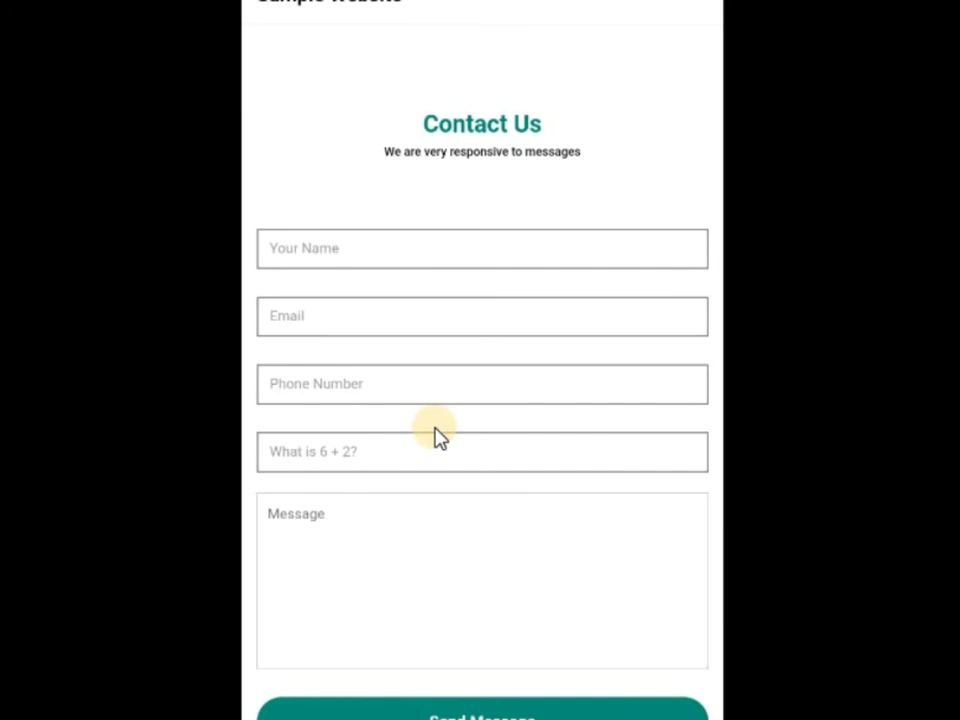
pyautogui.scroll(-6, 435, 437)
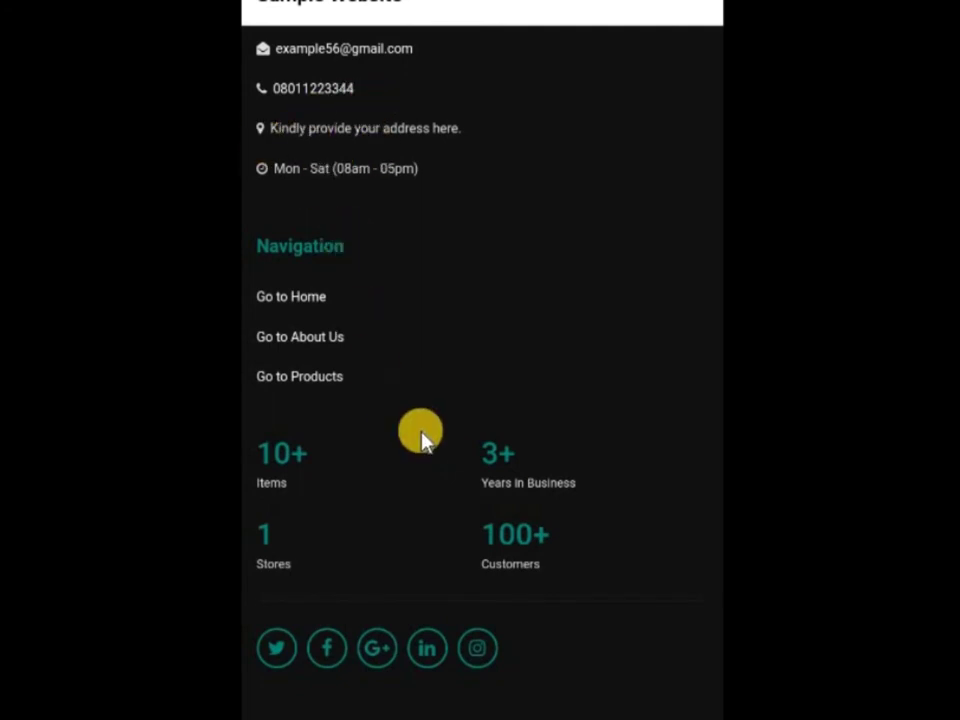
pyautogui.scroll(15, 696, 79)
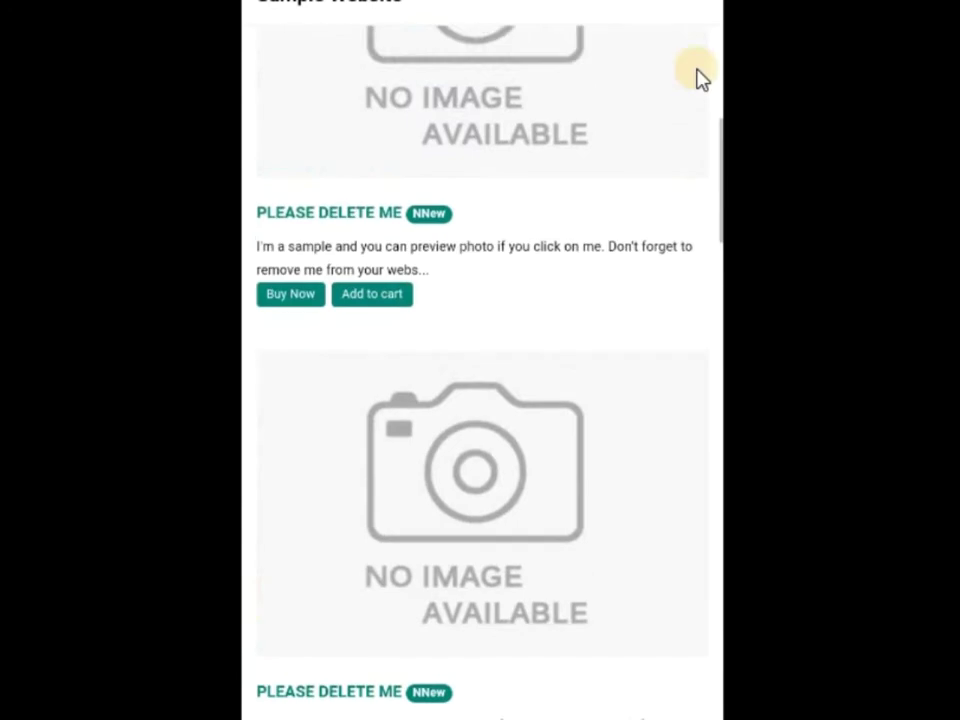
# Open and close the site's navigation menu, then scroll up to the 'This is Sample Website1' hero slide.
pyautogui.click(695, 5)
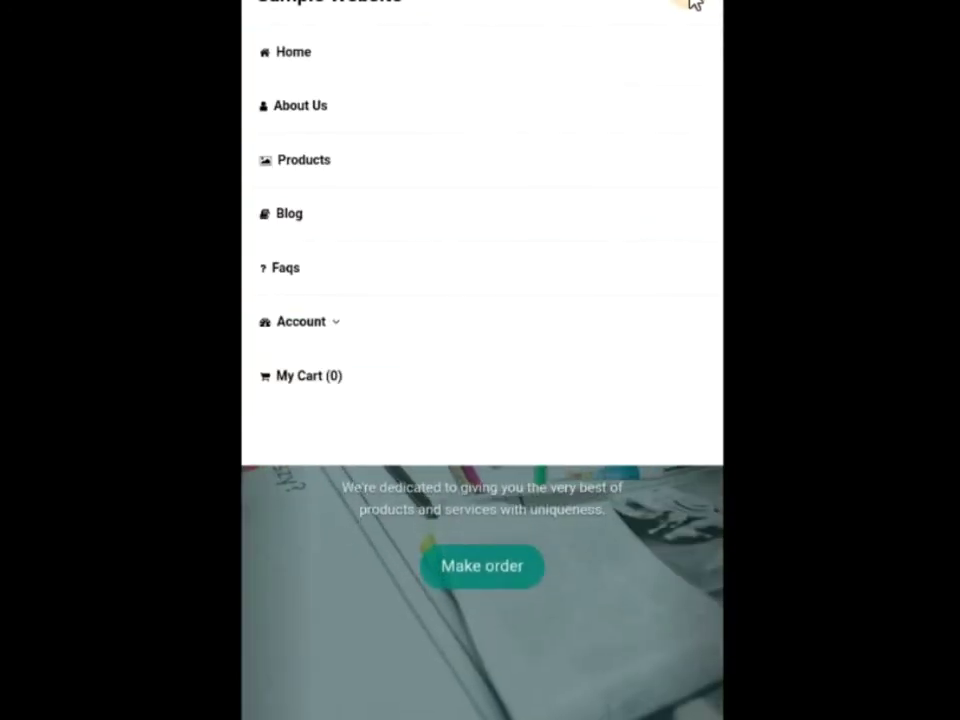
pyautogui.click(695, 5)
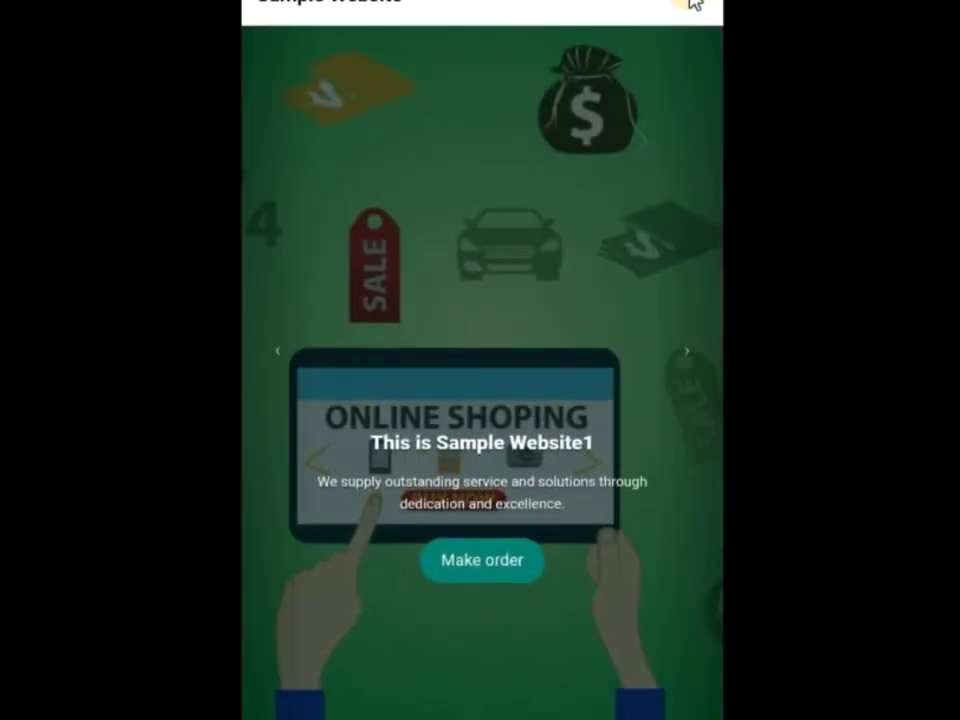
pyautogui.scroll(1, 553, 133)
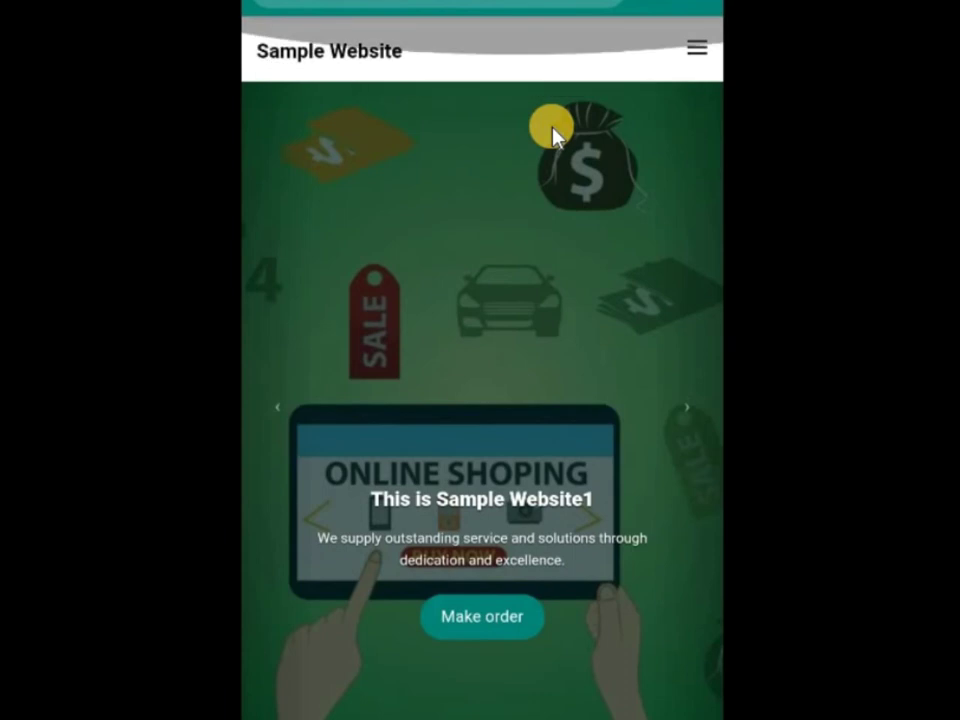
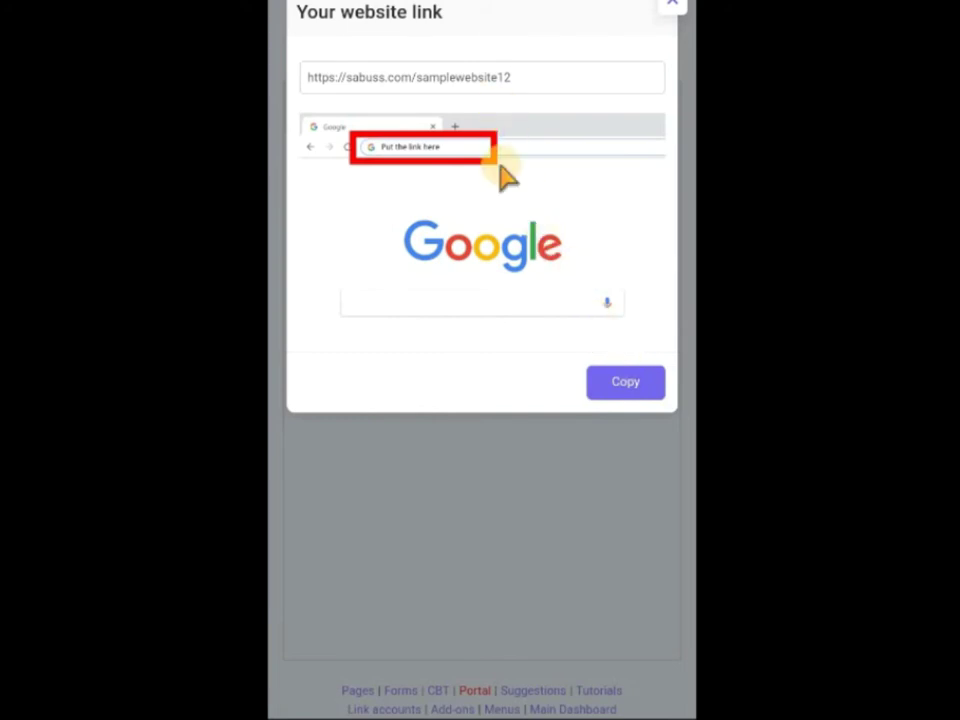
# Copy the website's URL from the link dialog, returning to the Website Setup list.
pyautogui.click(636, 382)
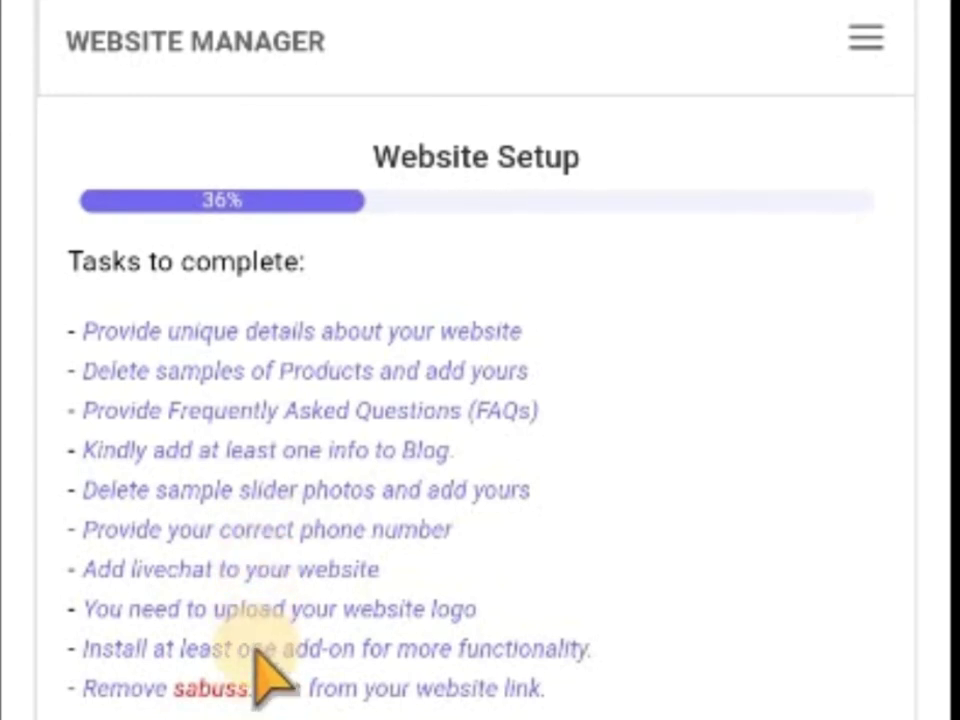
# Open the empty FAQs section and begin entering a new FAQ.
pyautogui.click(864, 40)
pyautogui.click(692, 230)
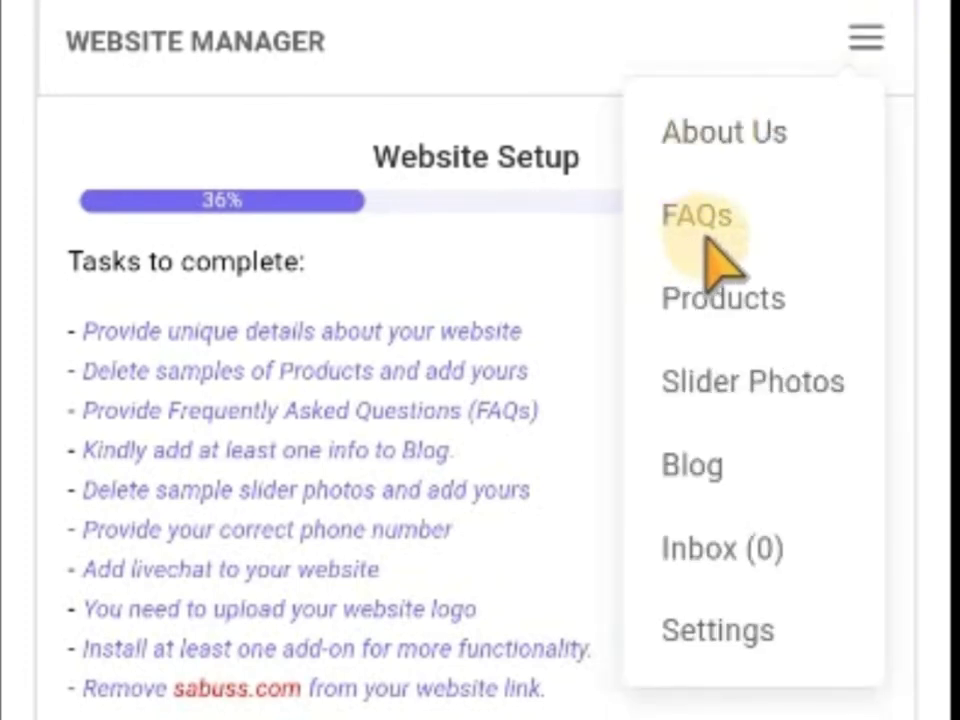
pyautogui.click(740, 215)
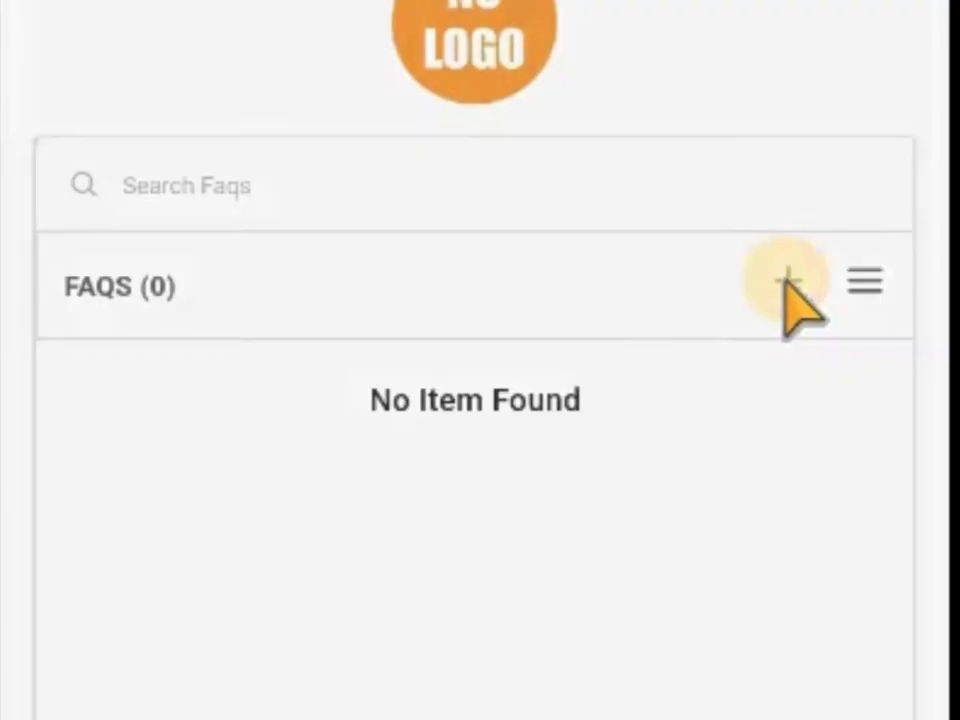
pyautogui.click(789, 135)
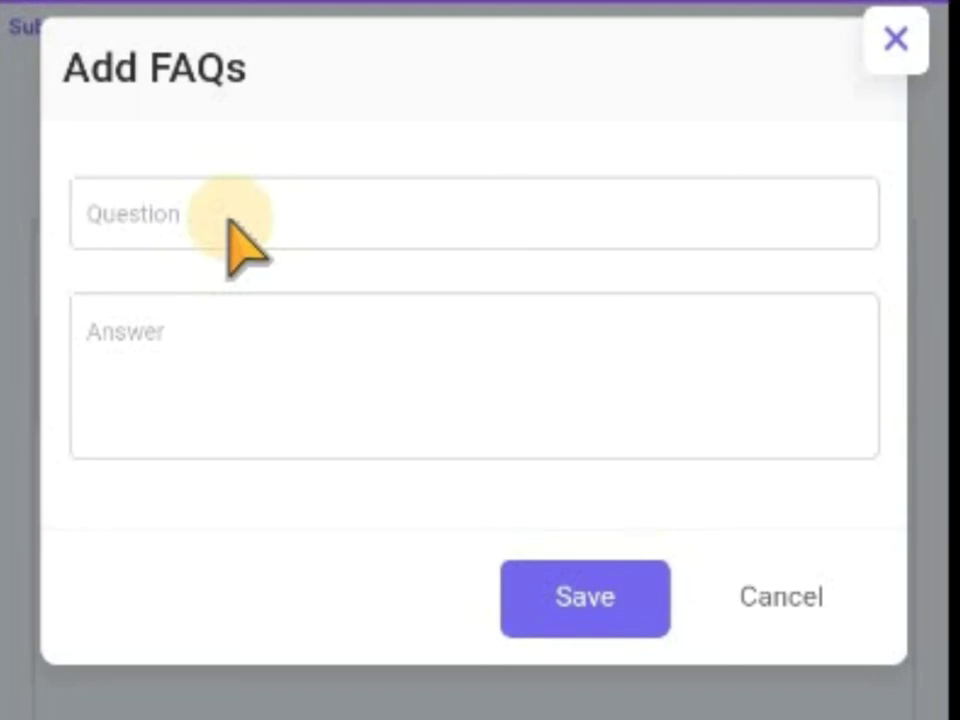
pyautogui.click(212, 378)
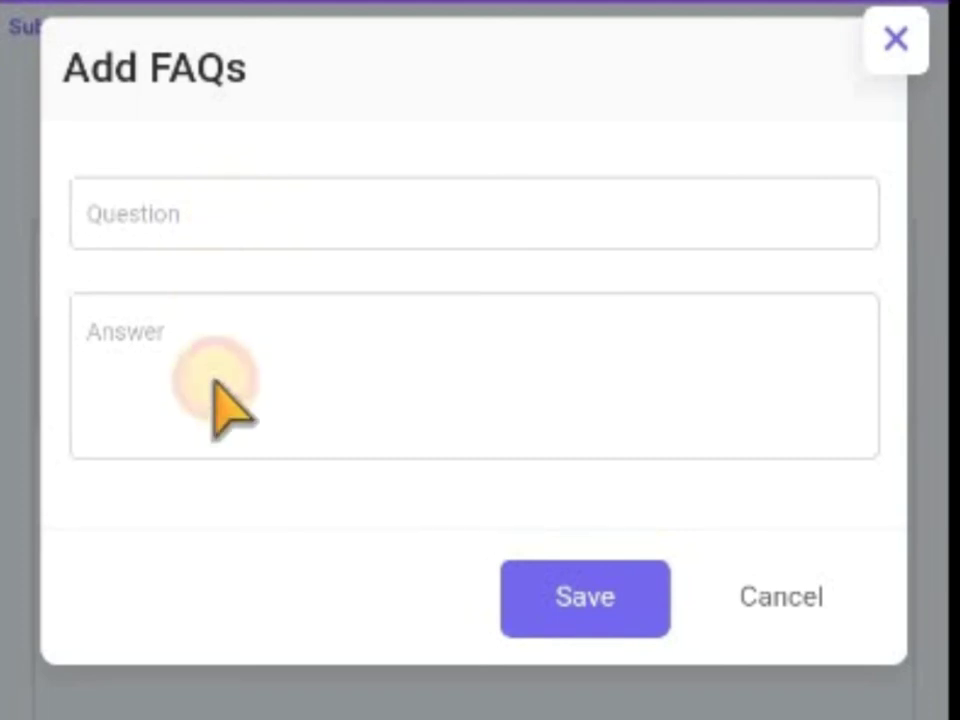
# Cancel the FAQ and switch to Products, showing three 'PLEASE DELETE ME' items.
pyautogui.click(771, 597)
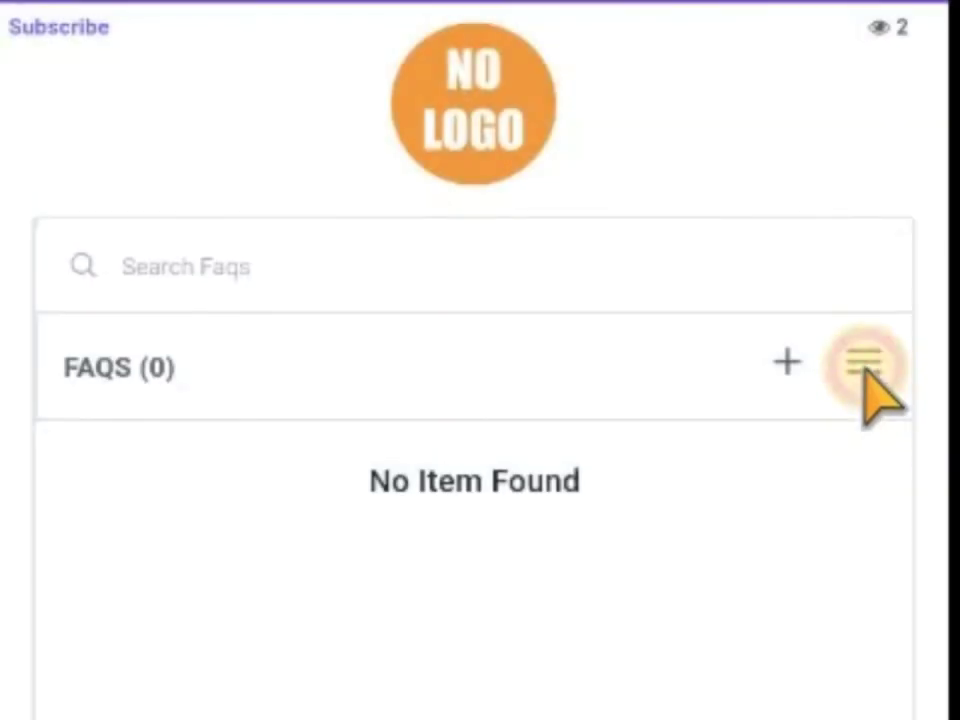
pyautogui.click(864, 380)
pyautogui.click(741, 625)
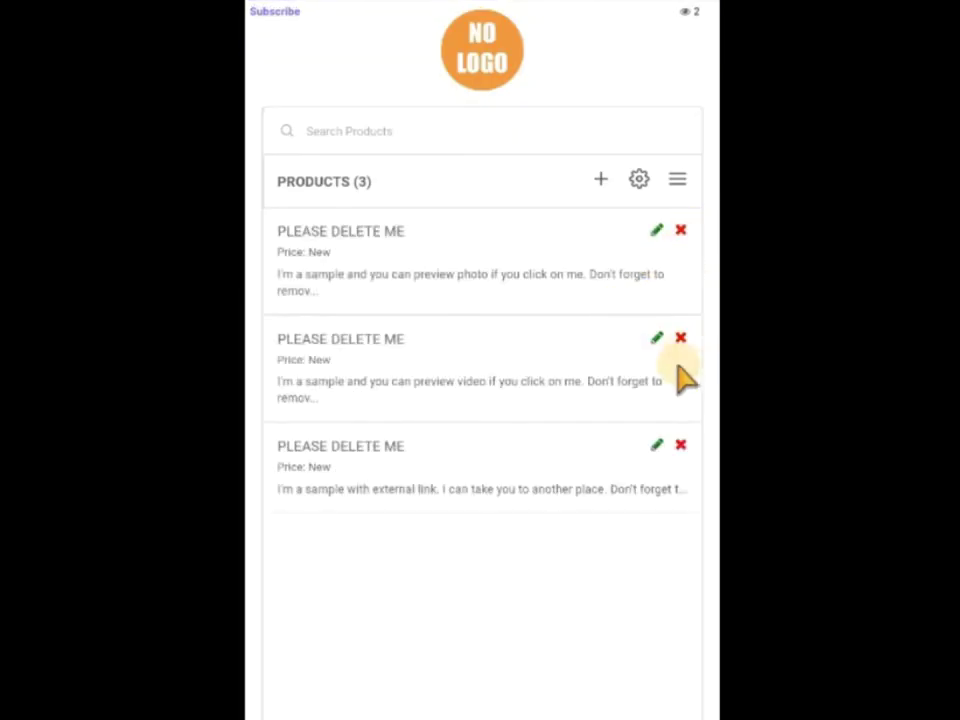
pyautogui.click(600, 183)
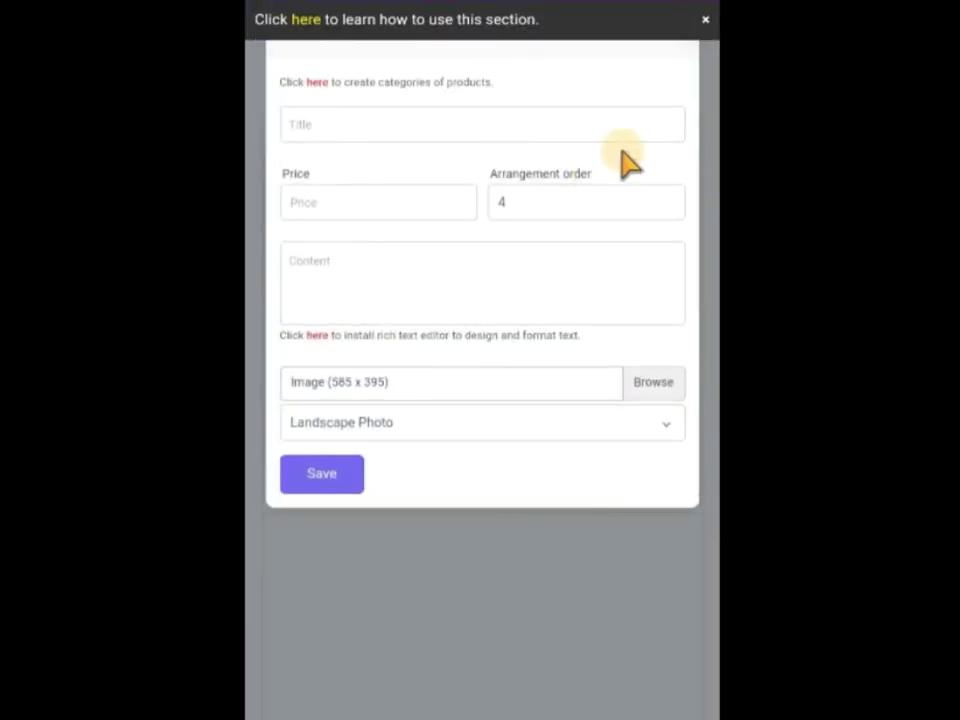
pyautogui.click(703, 19)
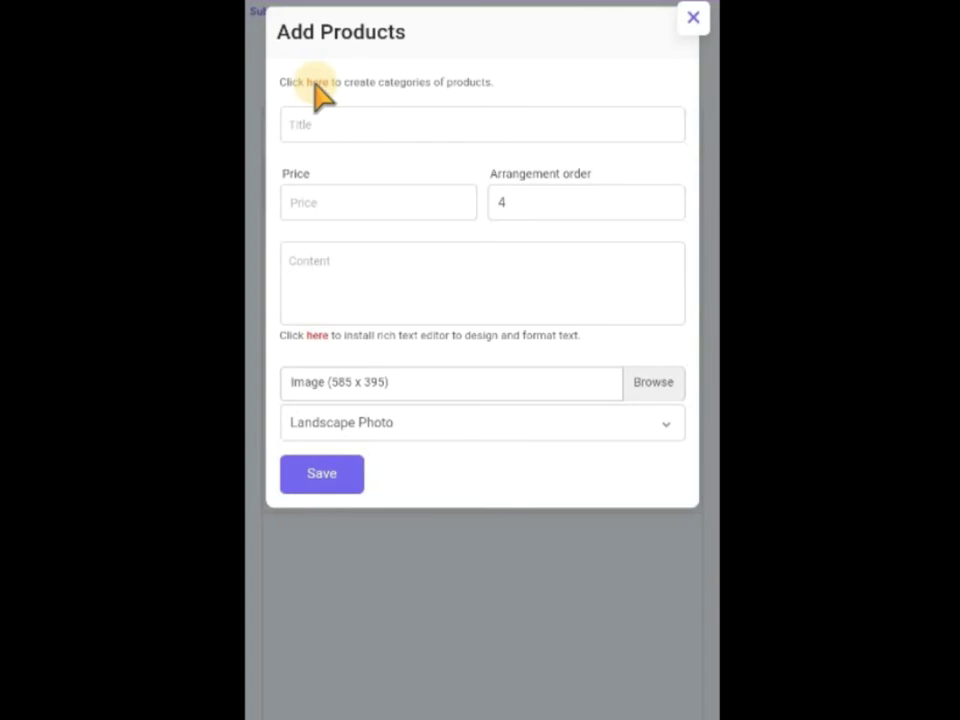
pyautogui.click(546, 561)
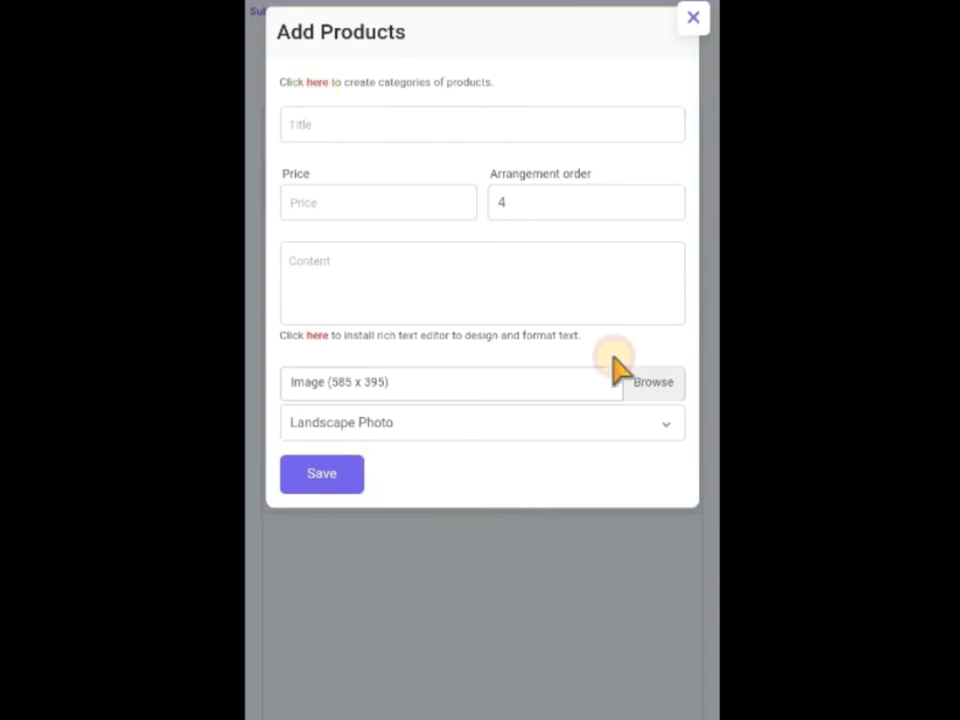
pyautogui.click(678, 180)
pyautogui.click(617, 308)
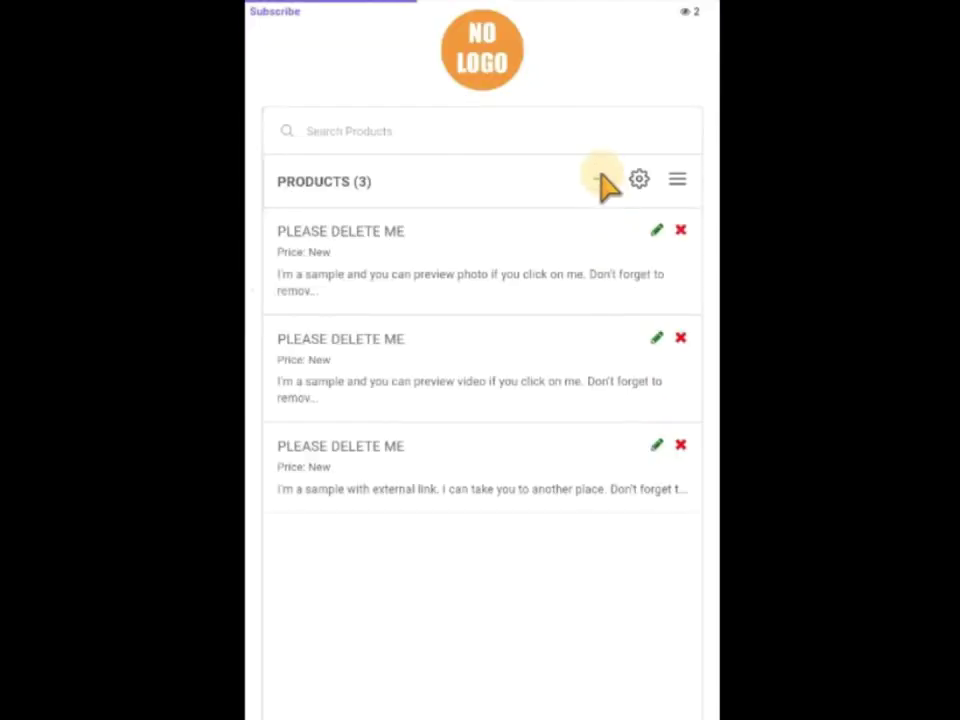
pyautogui.click(600, 180)
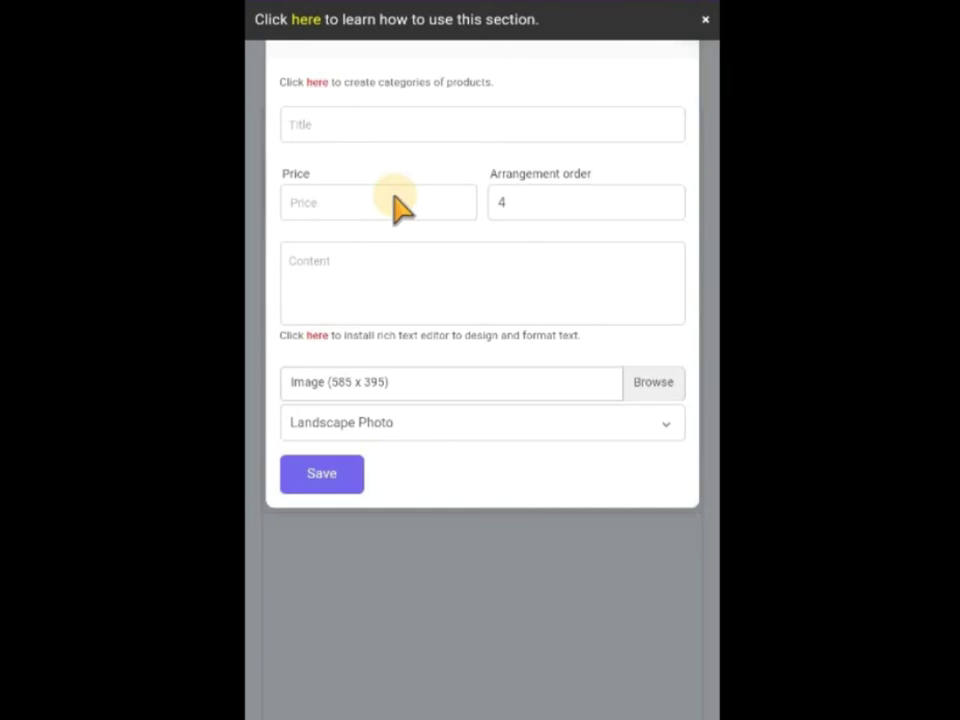
pyautogui.click(704, 19)
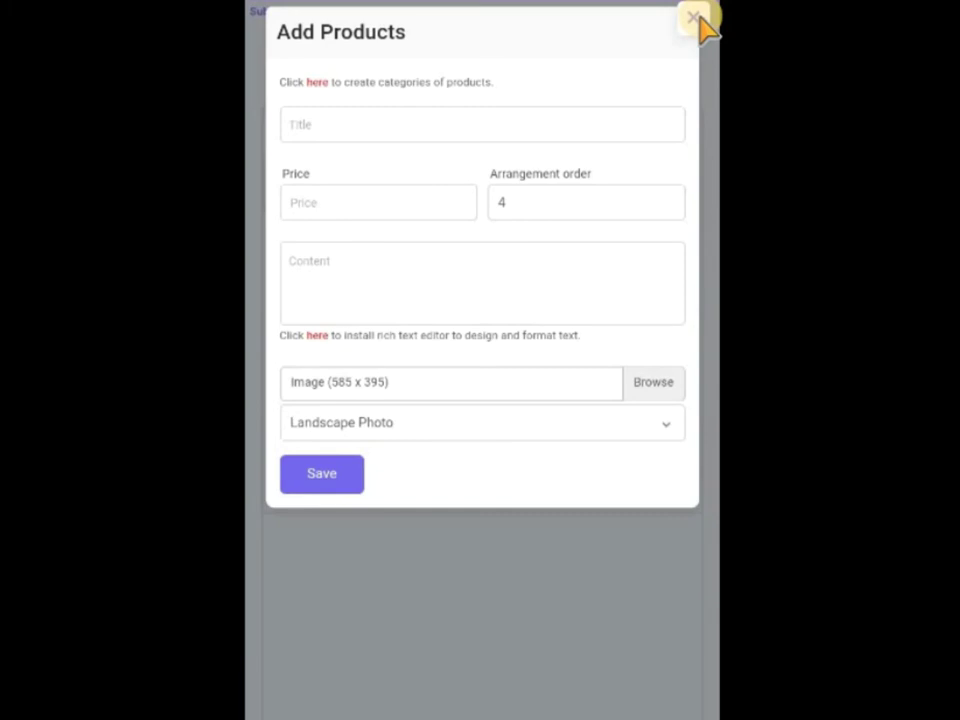
pyautogui.click(696, 18)
# Open Slider Photos, showing slides 'This is Sample Website1' and 'At Sample Website1'.
pyautogui.click(678, 180)
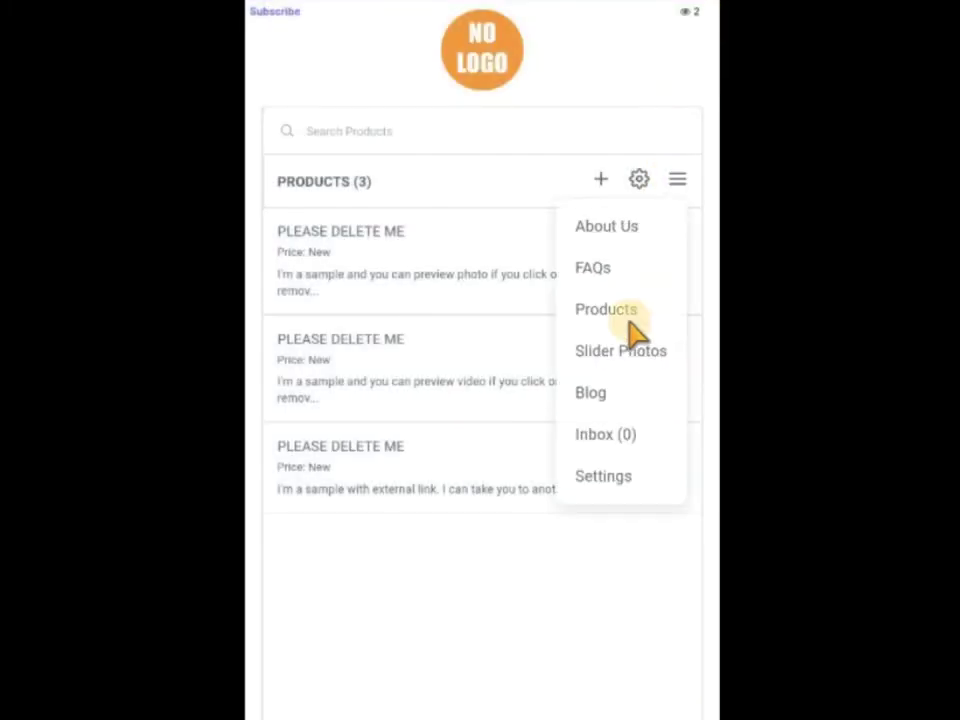
pyautogui.click(618, 355)
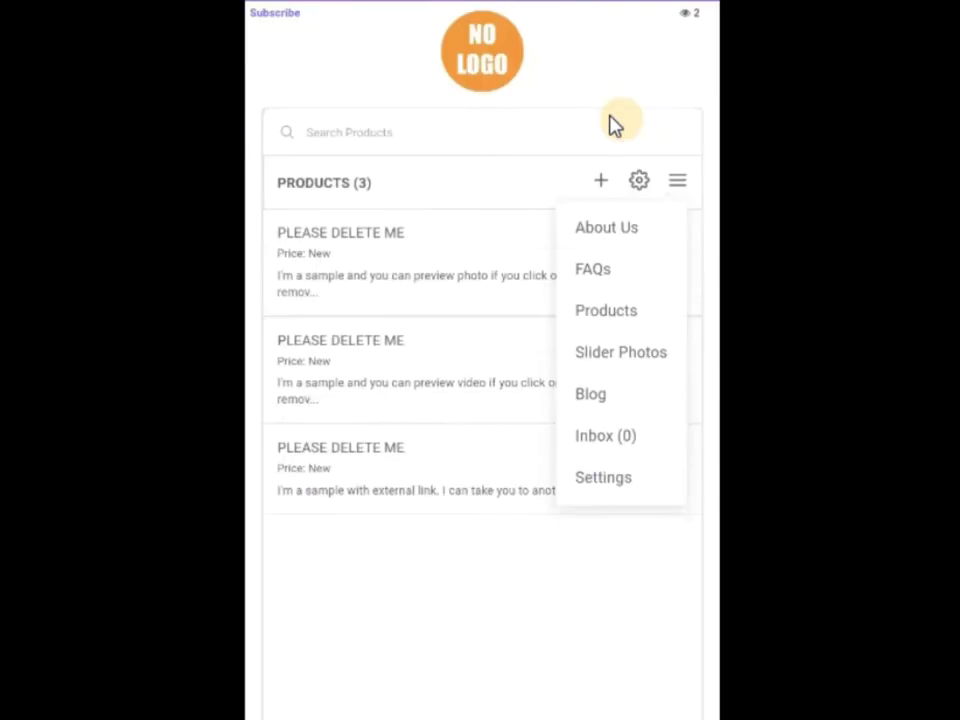
pyautogui.click(617, 353)
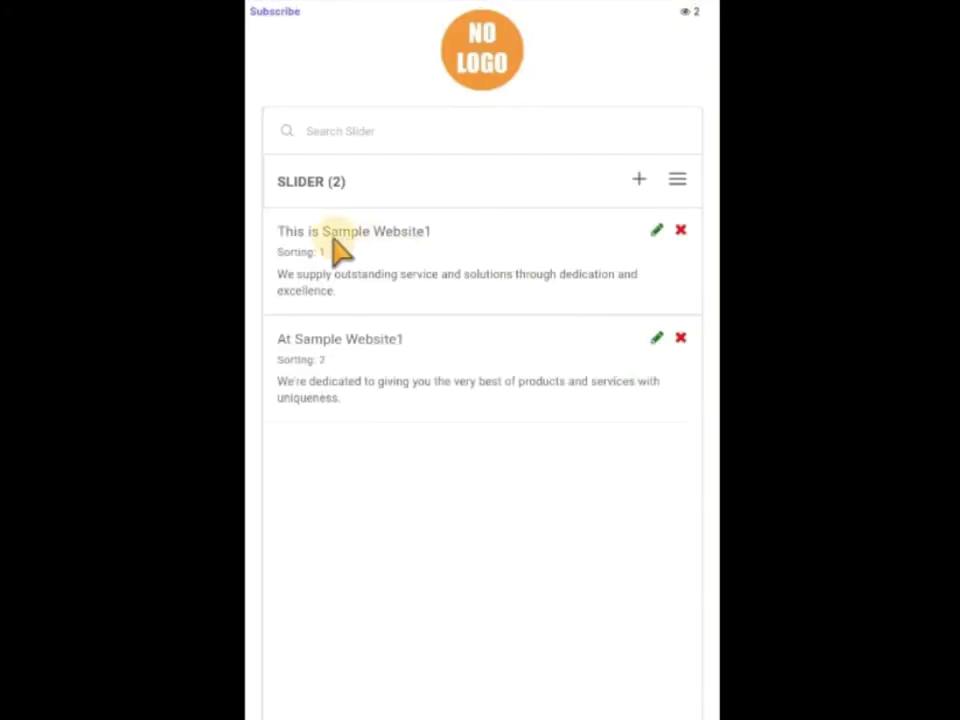
pyautogui.click(324, 235)
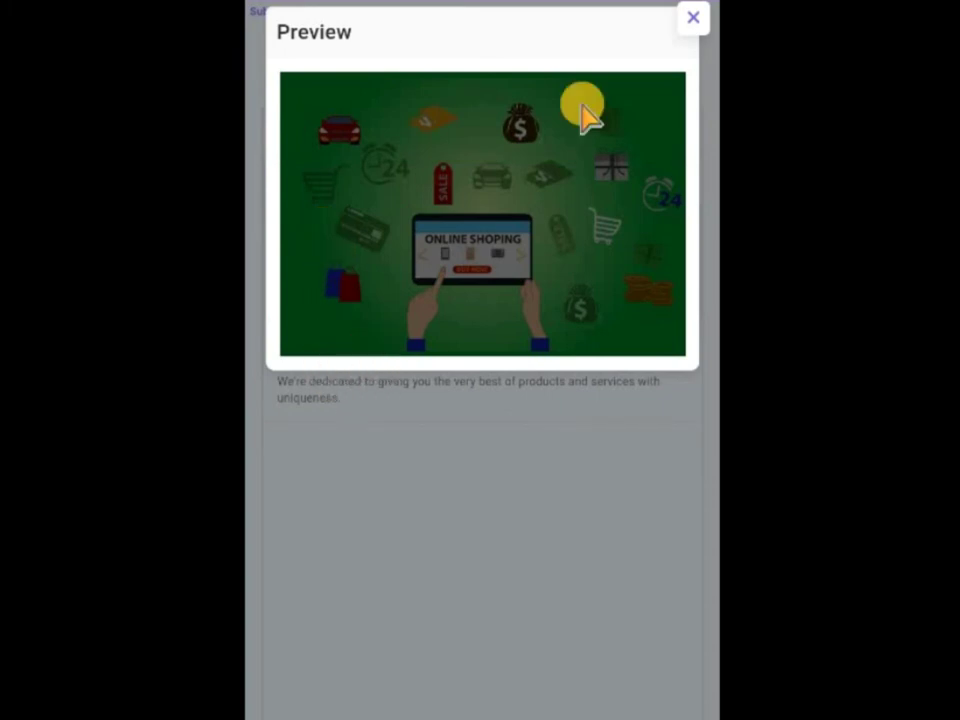
pyautogui.click(690, 20)
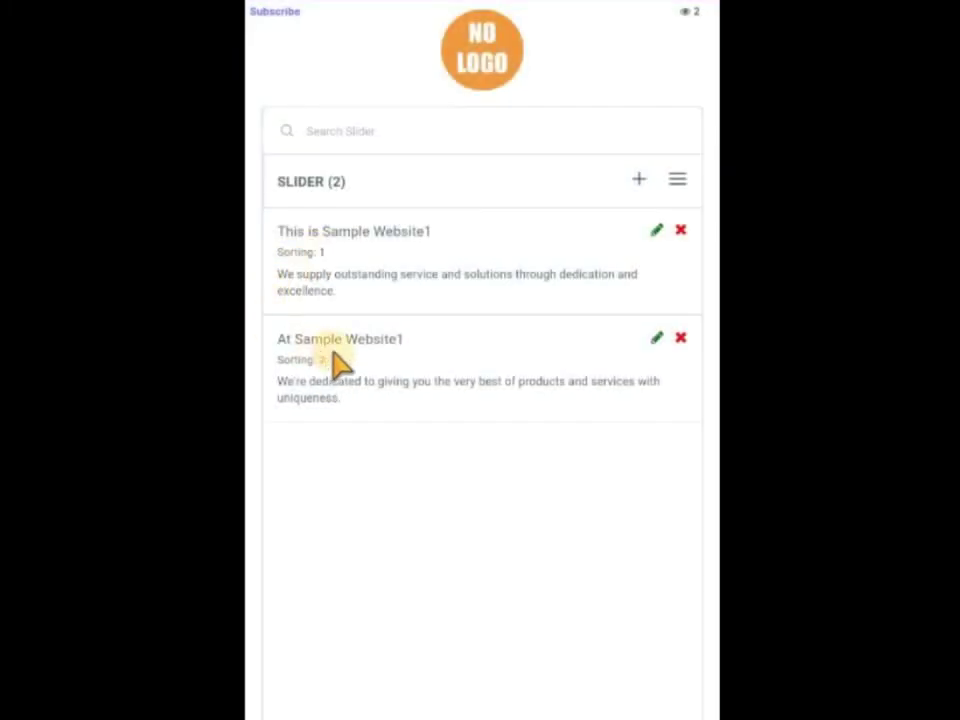
pyautogui.click(364, 347)
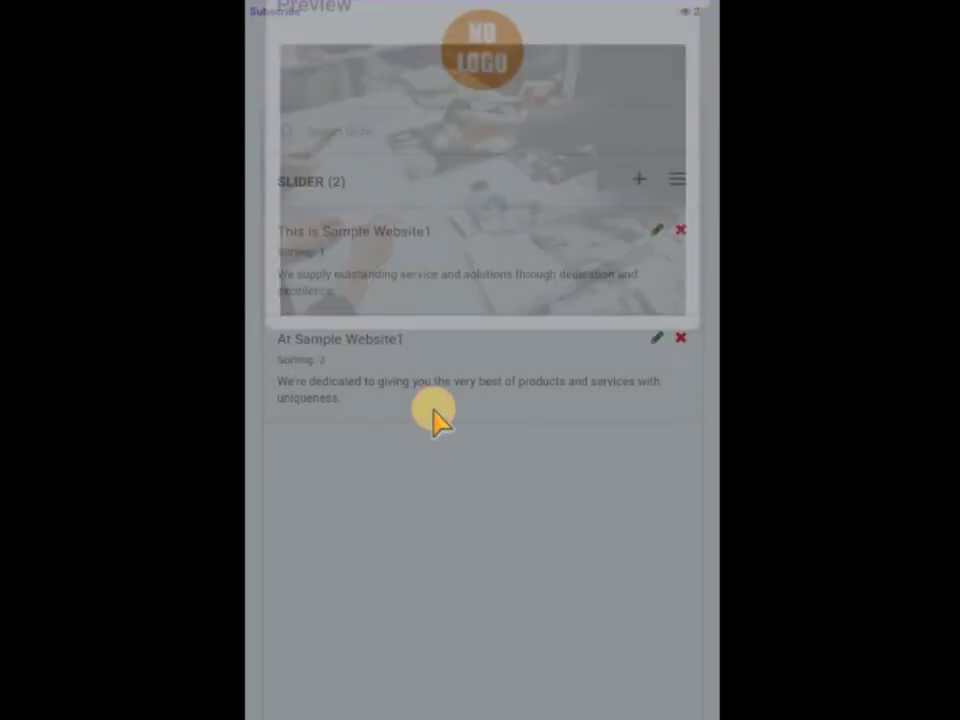
pyautogui.click(432, 418)
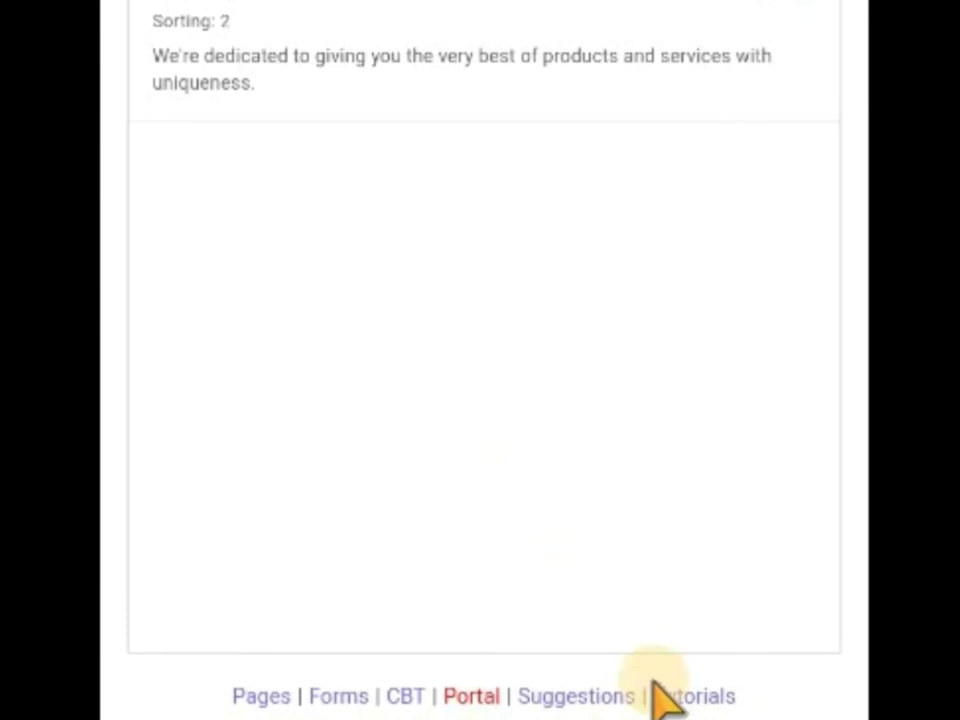
# From the main dashboard, follow the 'Remove sabuss.com' task to open sabuss.com/samplewebsite12.
pyautogui.click(668, 690)
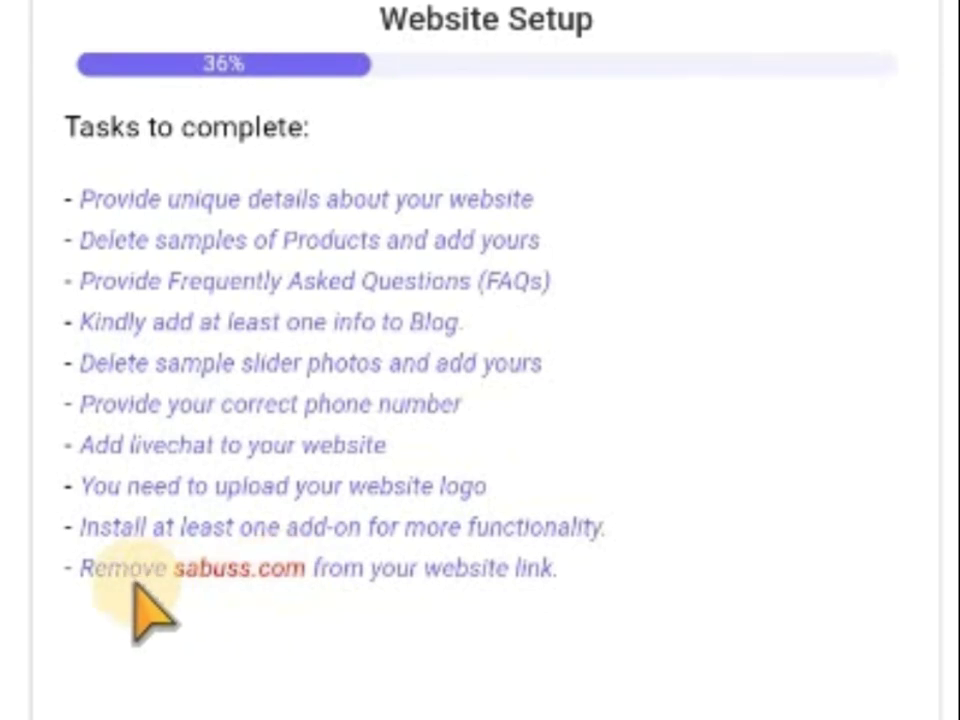
pyautogui.click(411, 578)
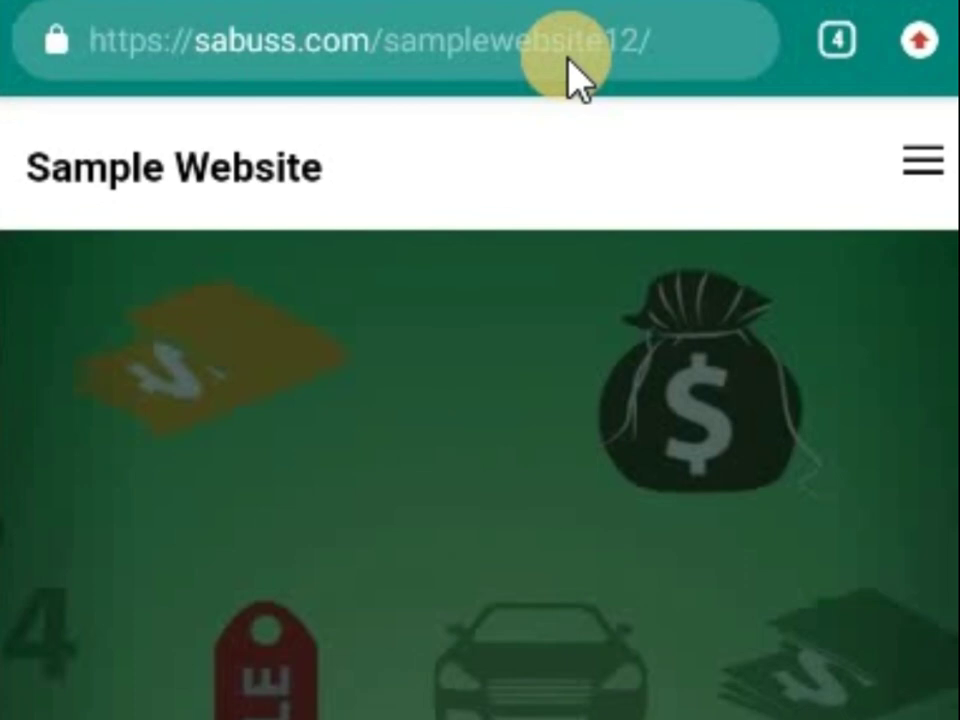
# Load web.samorabot.com in the browser to reach the Web And App Creator welcome screen.
pyautogui.click(567, 60)
pyautogui.write('web.samorabot.com')
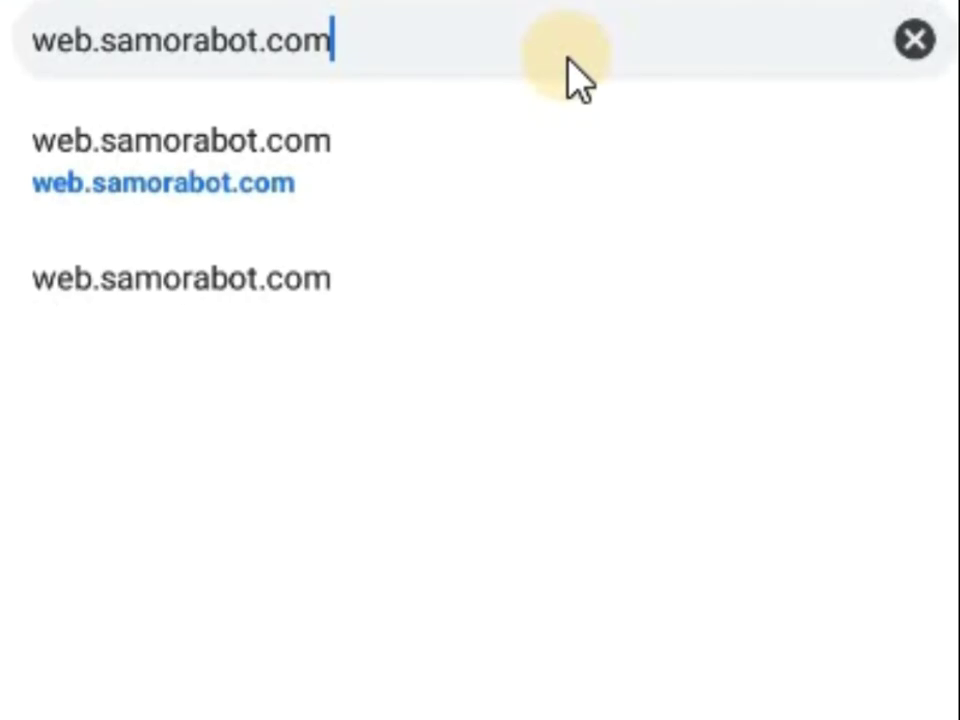
pyautogui.press('Return')
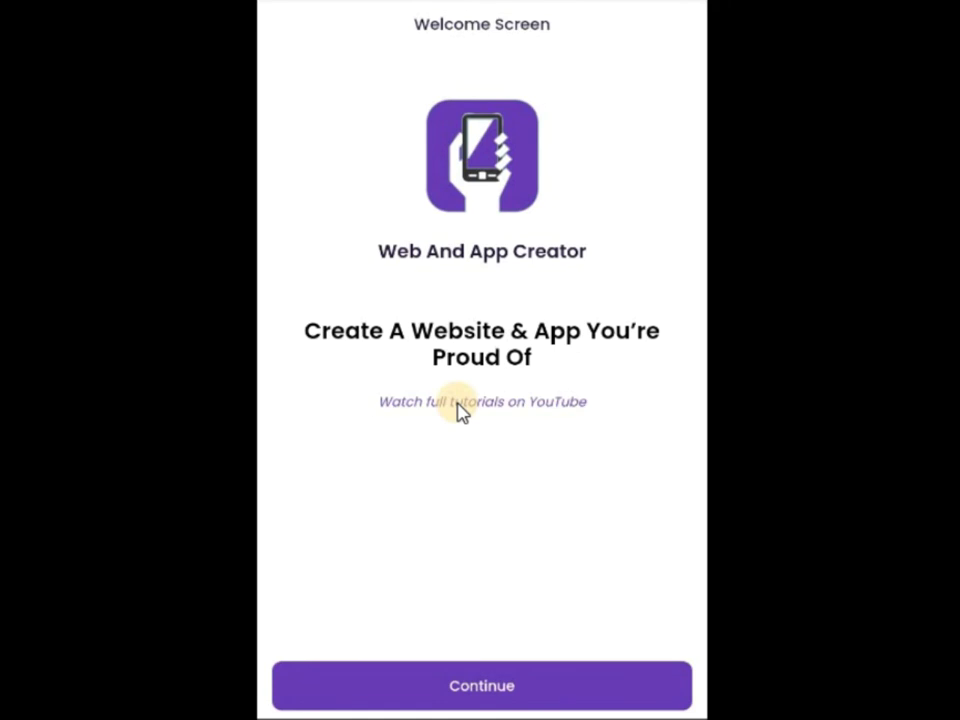
# Continue past the welcome screen, dismiss the Register Now form, and log in.
pyautogui.click(479, 684)
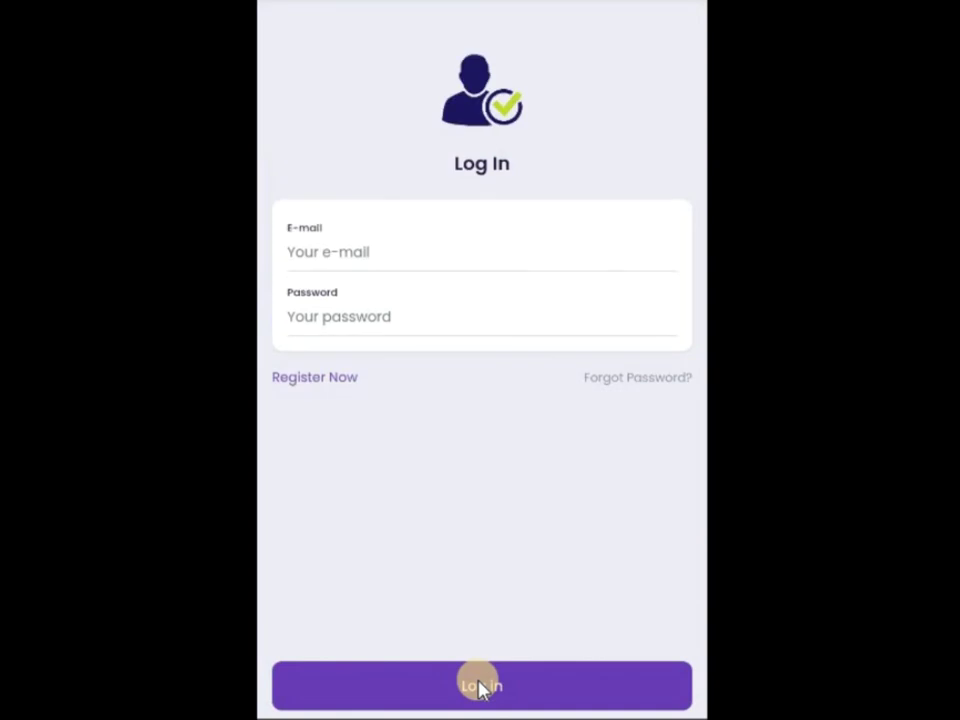
pyautogui.click(325, 384)
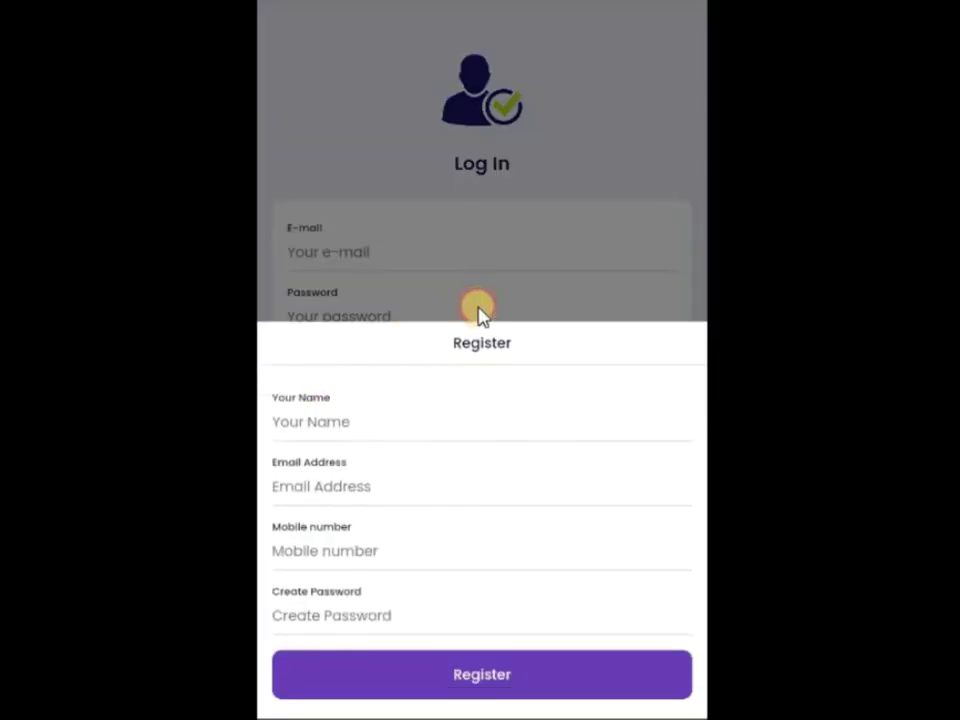
pyautogui.click(478, 317)
pyautogui.click(681, 645)
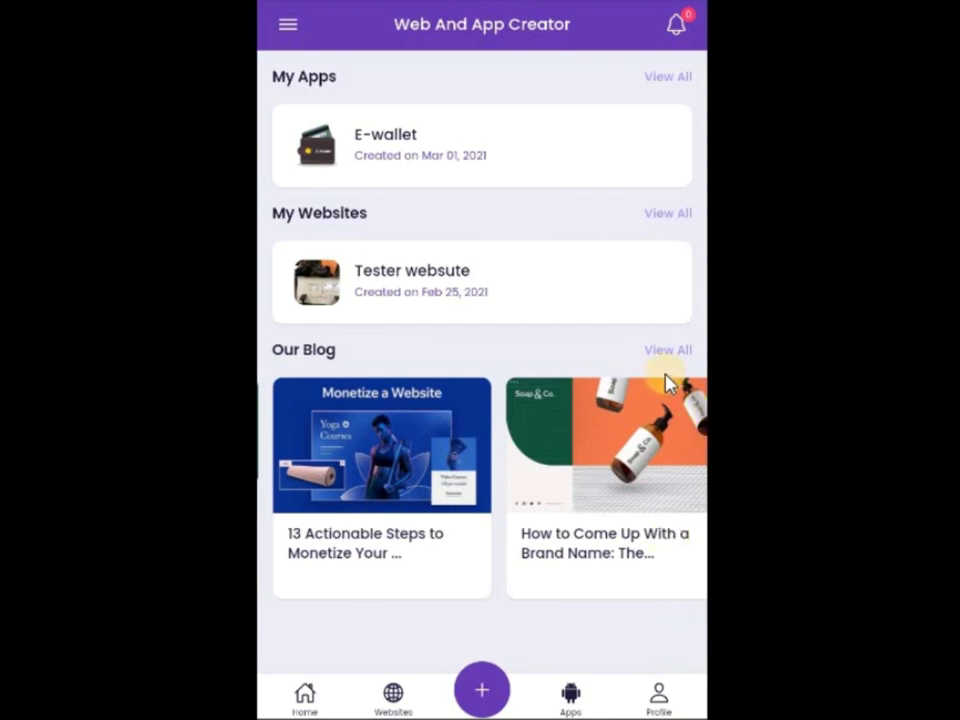
# Swipe the Our Blog carousel and open the E-wallet app's services list.
pyautogui.moveTo(388, 437); pyautogui.dragTo(260, 432)
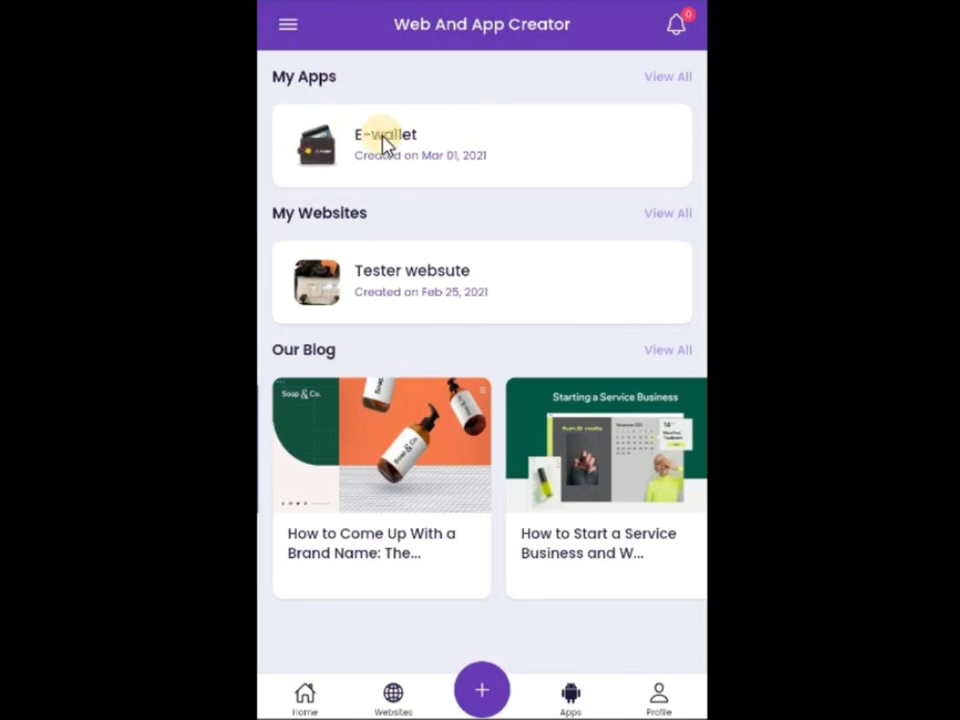
pyautogui.click(545, 137)
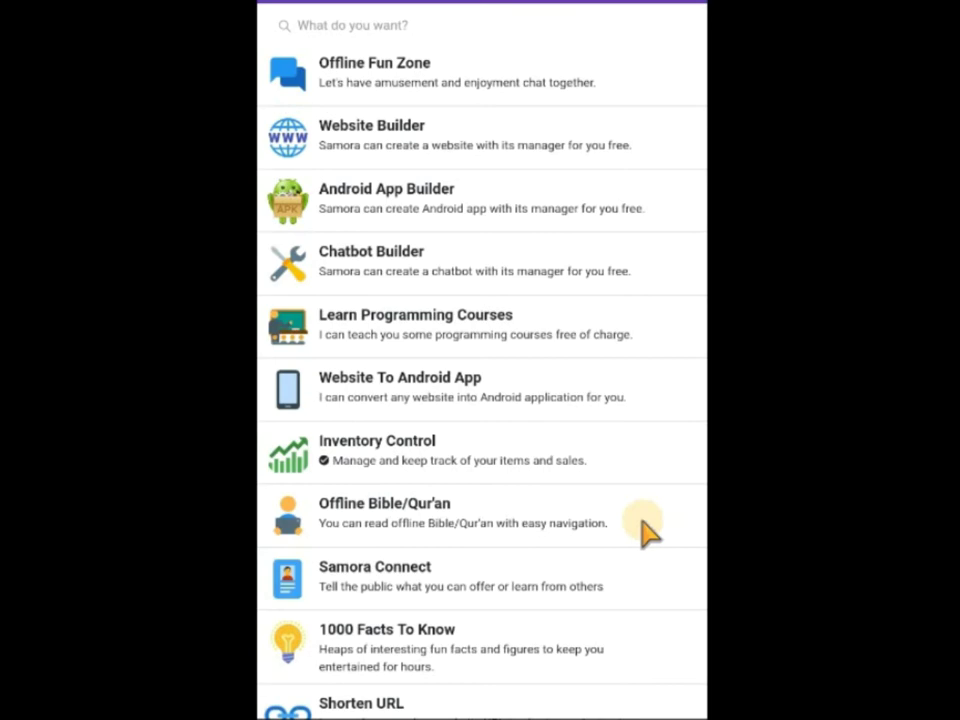
# Start the Android App Builder chat and send 0 to log out of My First App 1.
pyautogui.click(446, 212)
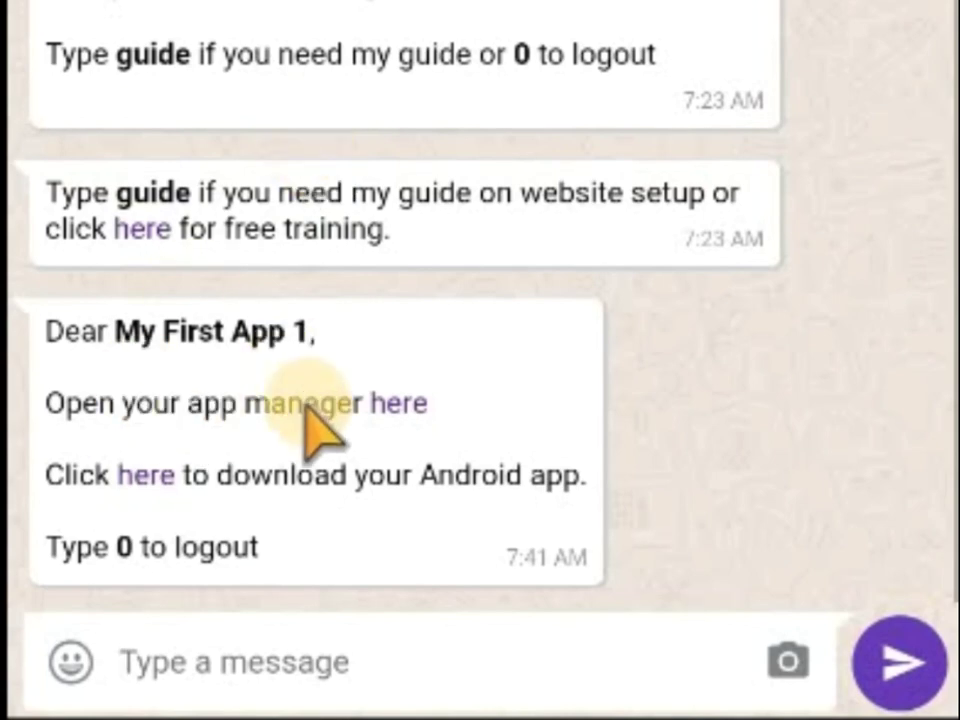
pyautogui.write('0')
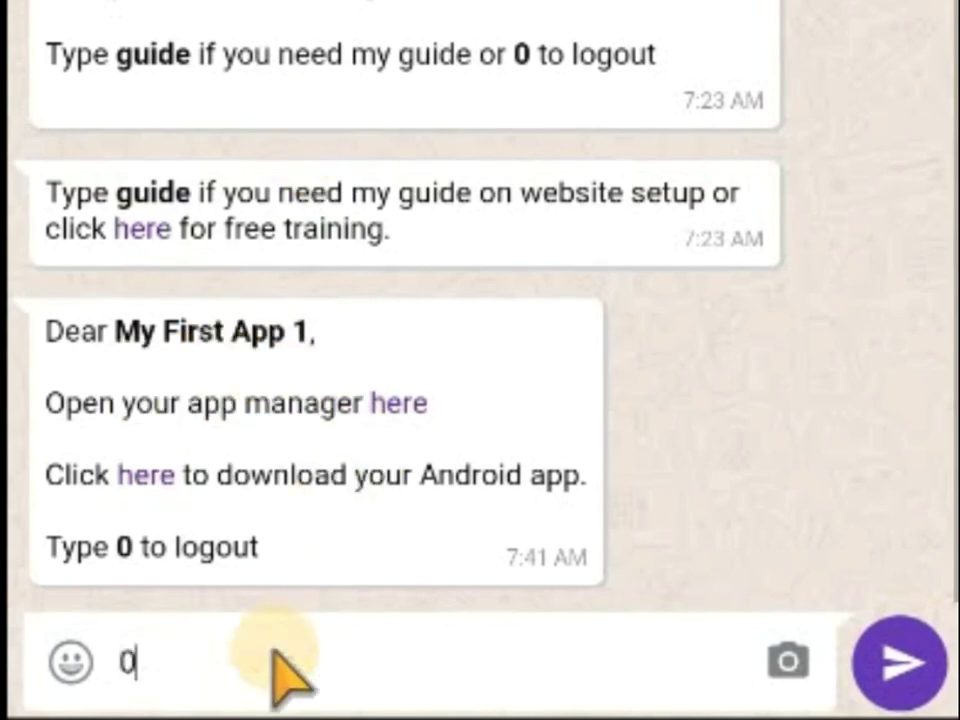
pyautogui.press('Return')
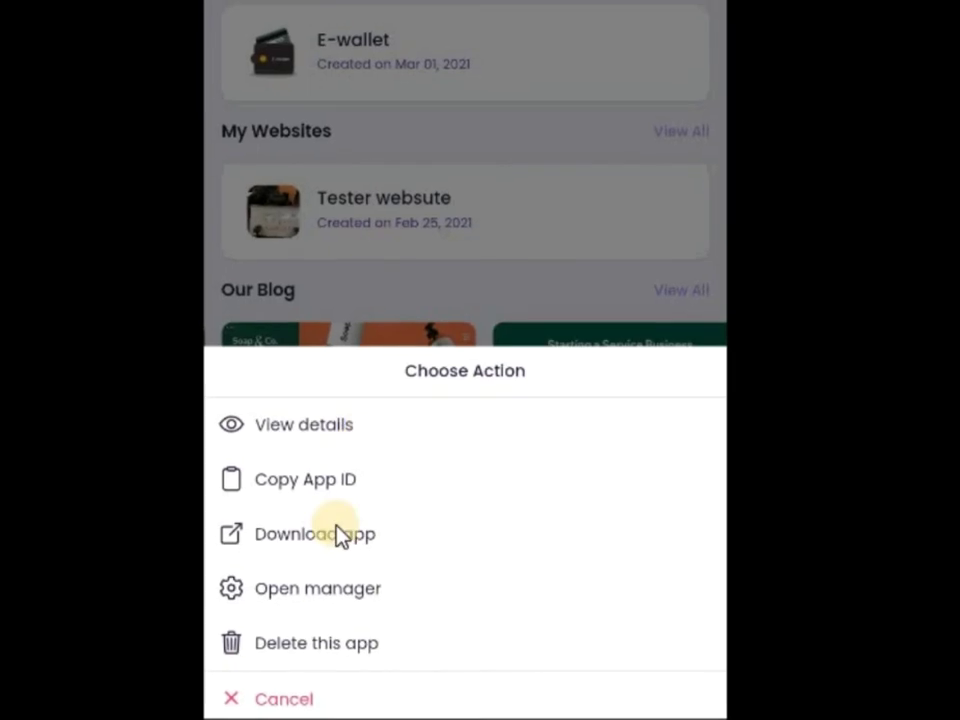
# Dismiss the E-wallet and Tester websute action lists, then open the navigation drawer.
pyautogui.click(484, 214)
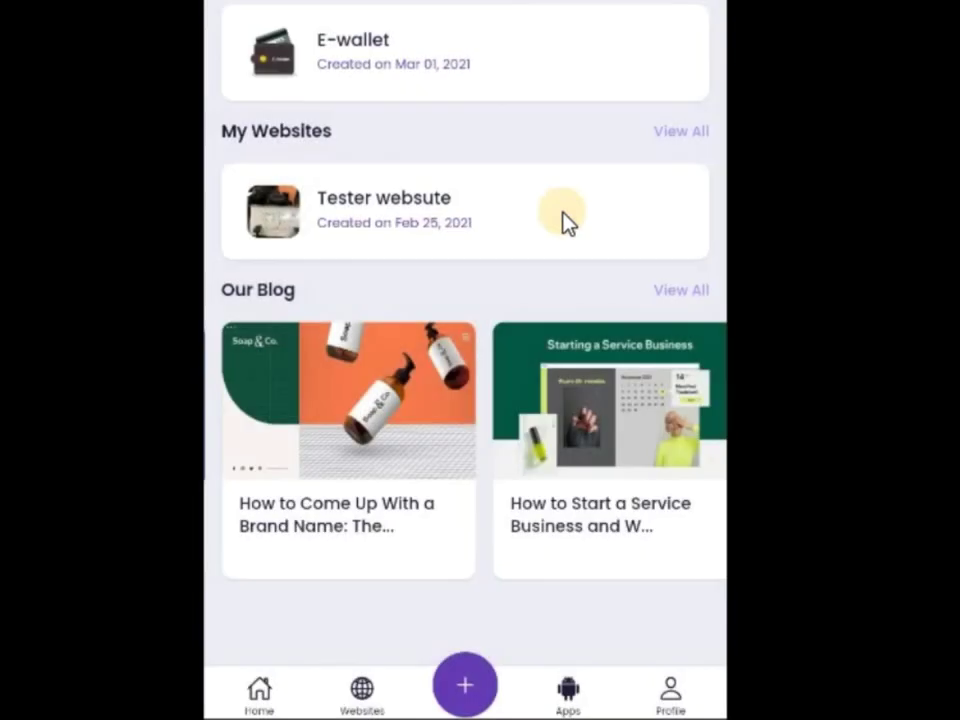
pyautogui.click(564, 220)
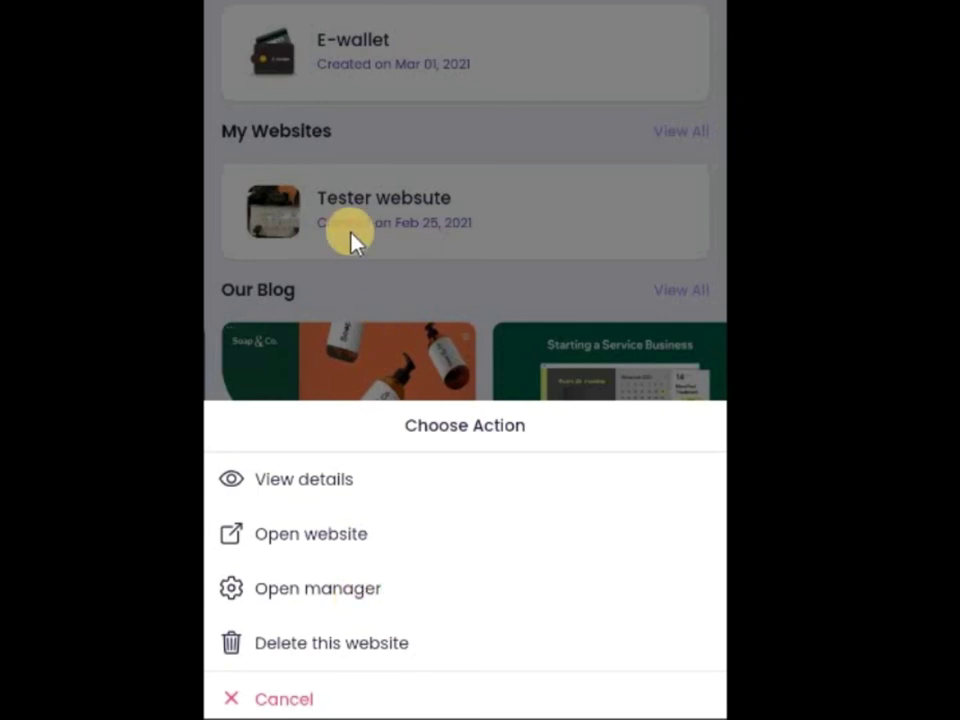
pyautogui.click(270, 82)
pyautogui.scroll(3, 270, 82)
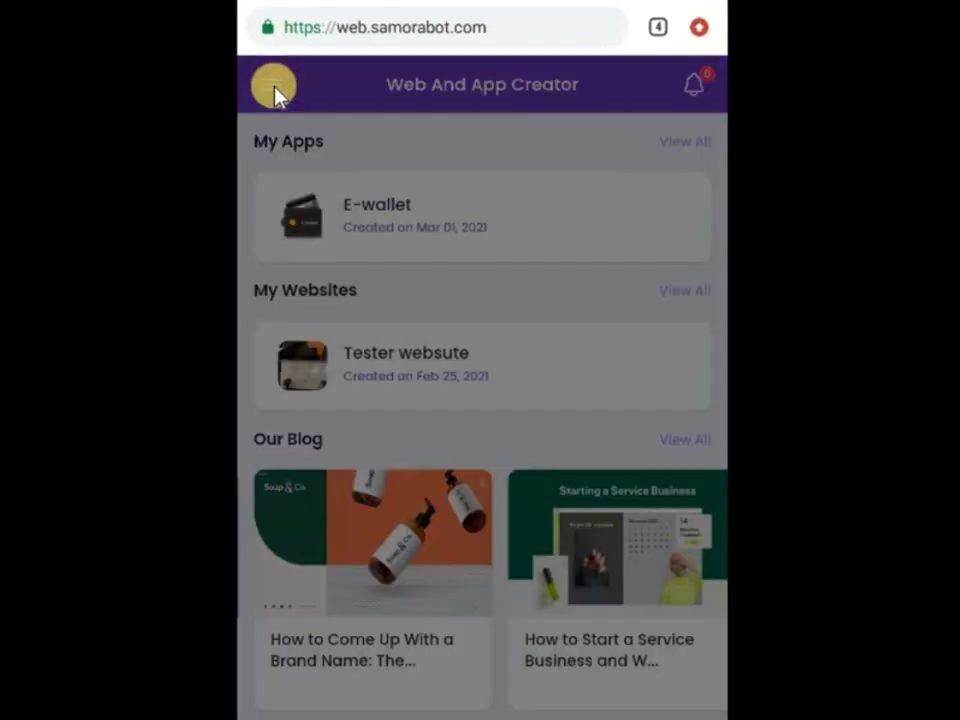
pyautogui.click(274, 88)
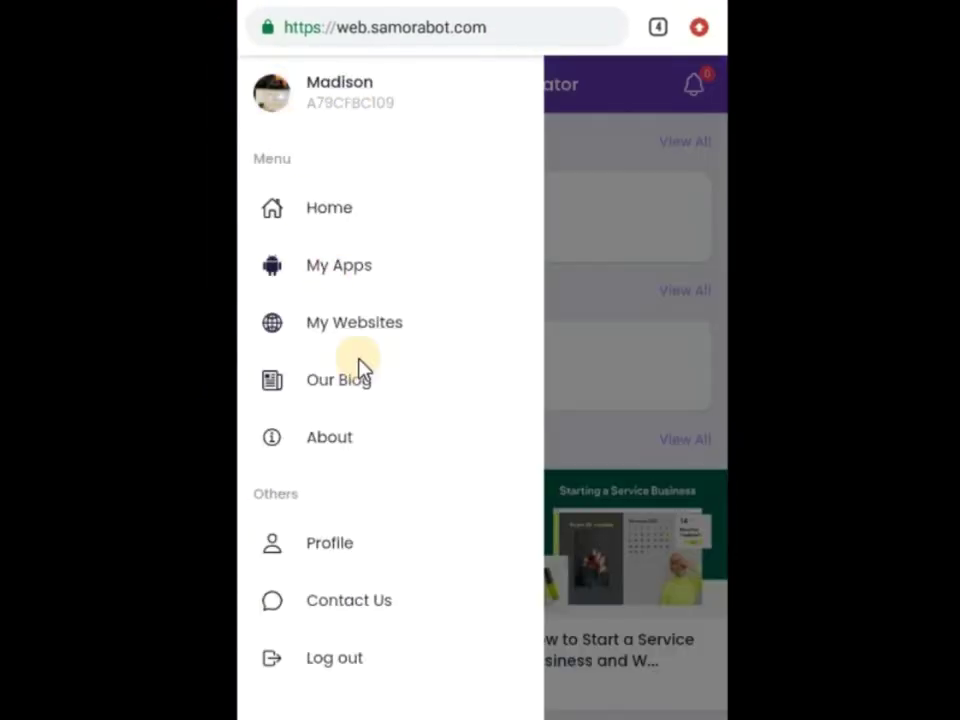